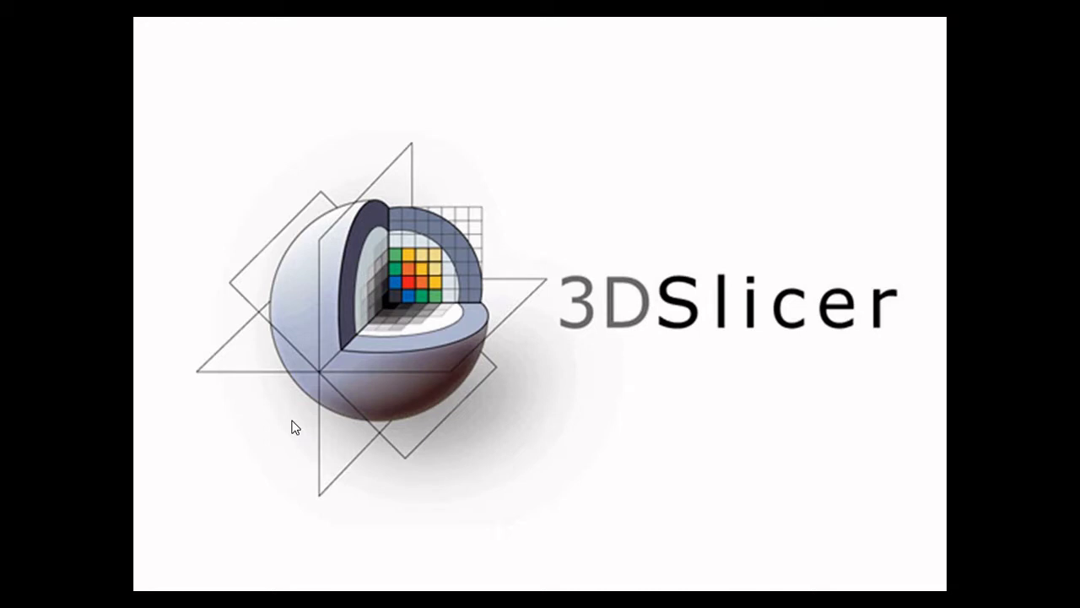
- Switch to 3D Slicer and load the CTChest sample data set
key(alt+Tab)
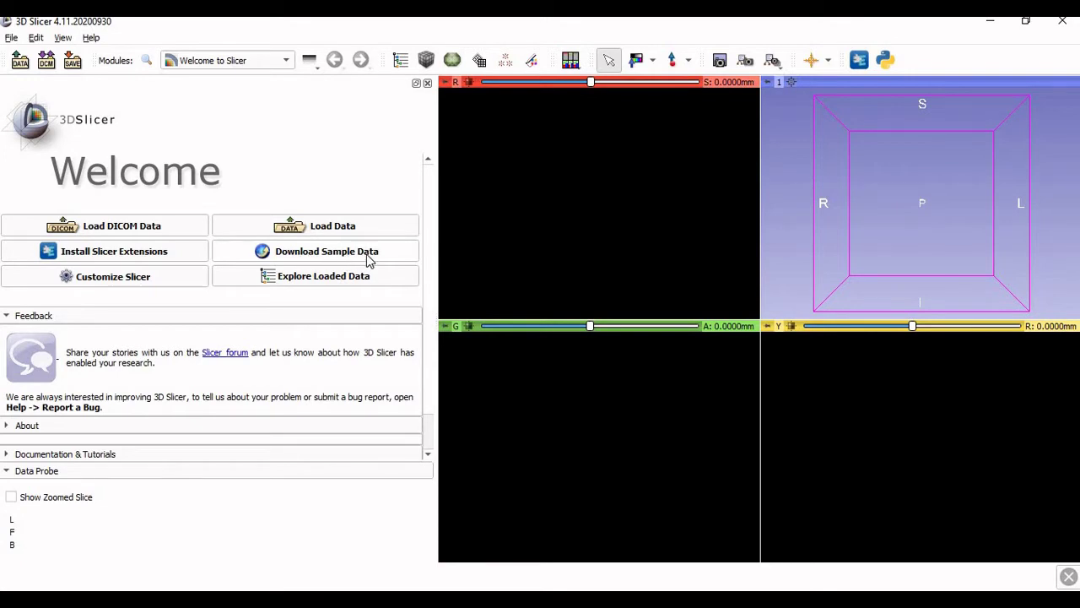
click(326, 257)
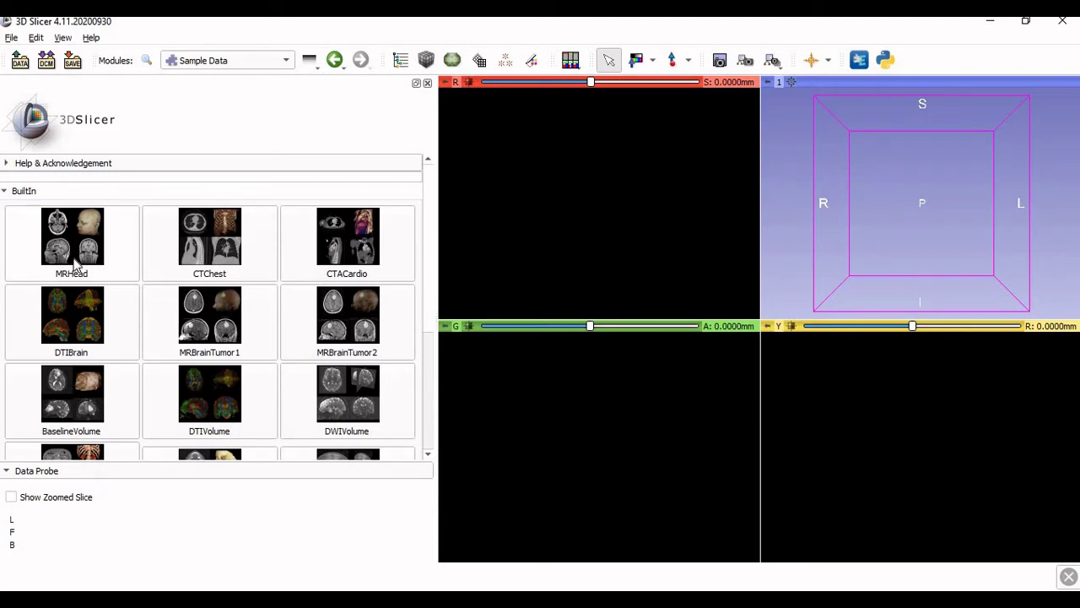
click(213, 244)
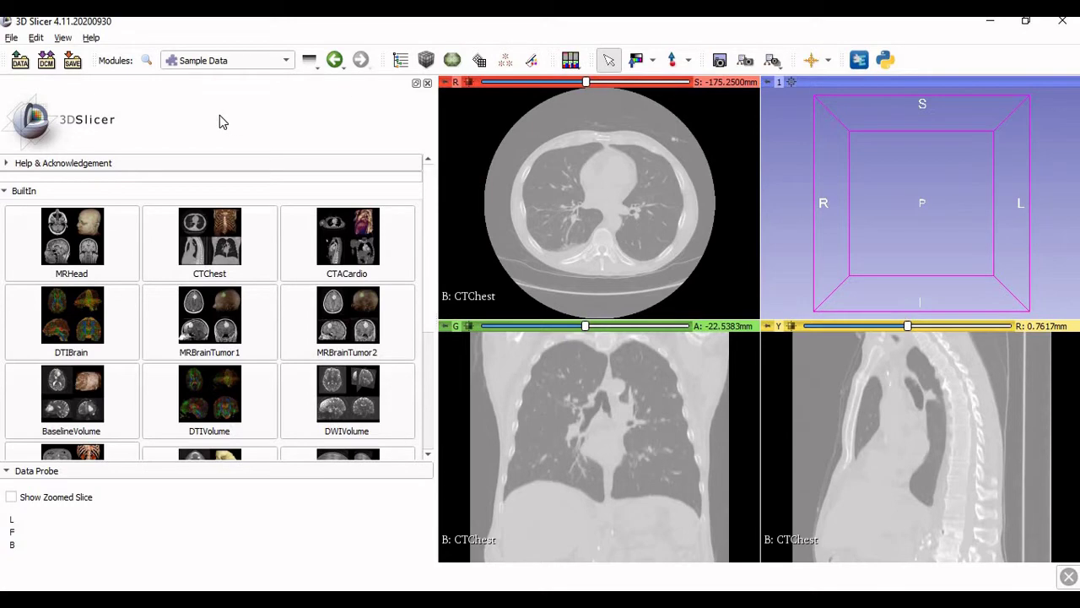
- Add a new segment in the Segment Editor module and name it "Spinal Cord"
click(286, 63)
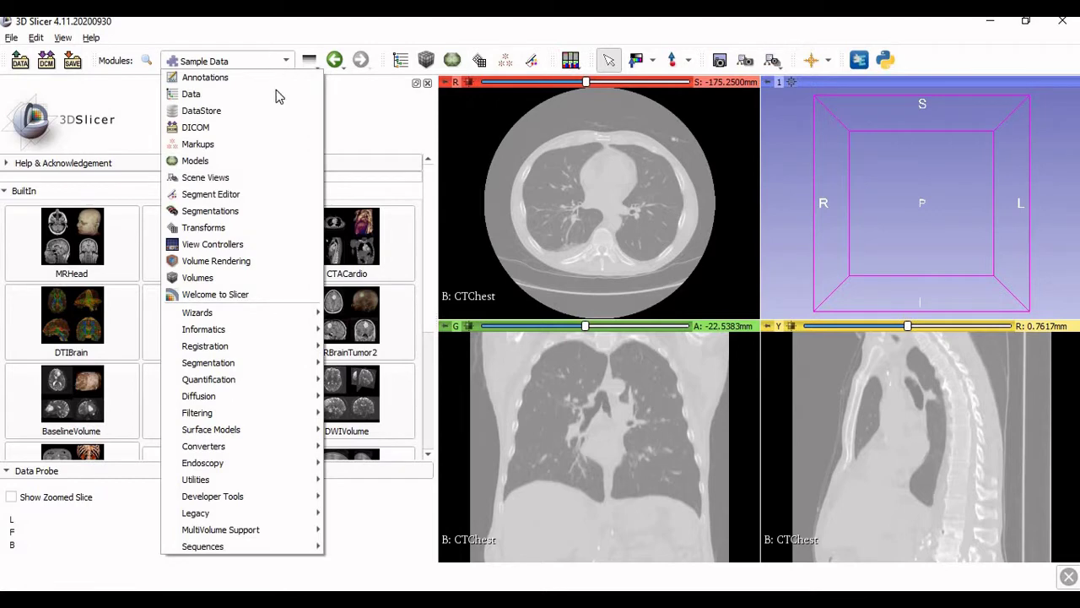
click(229, 195)
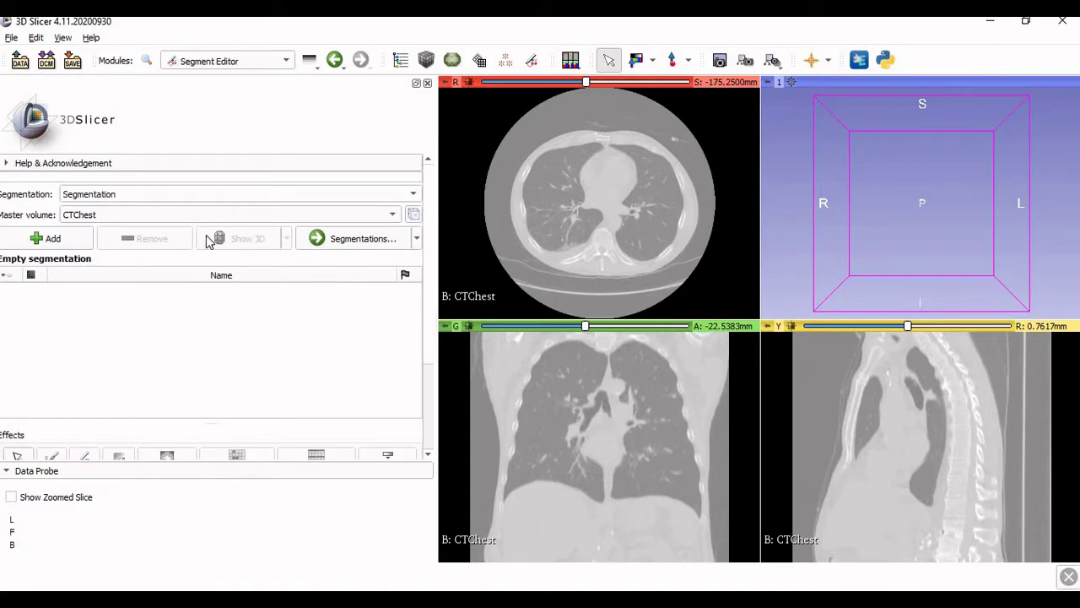
click(46, 248)
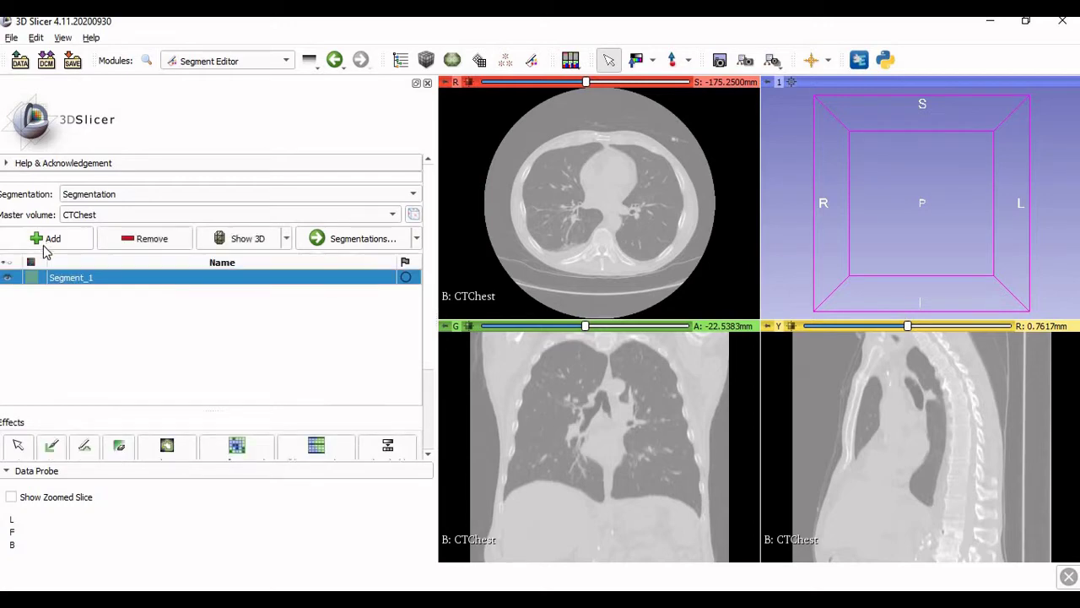
double_click(89, 281)
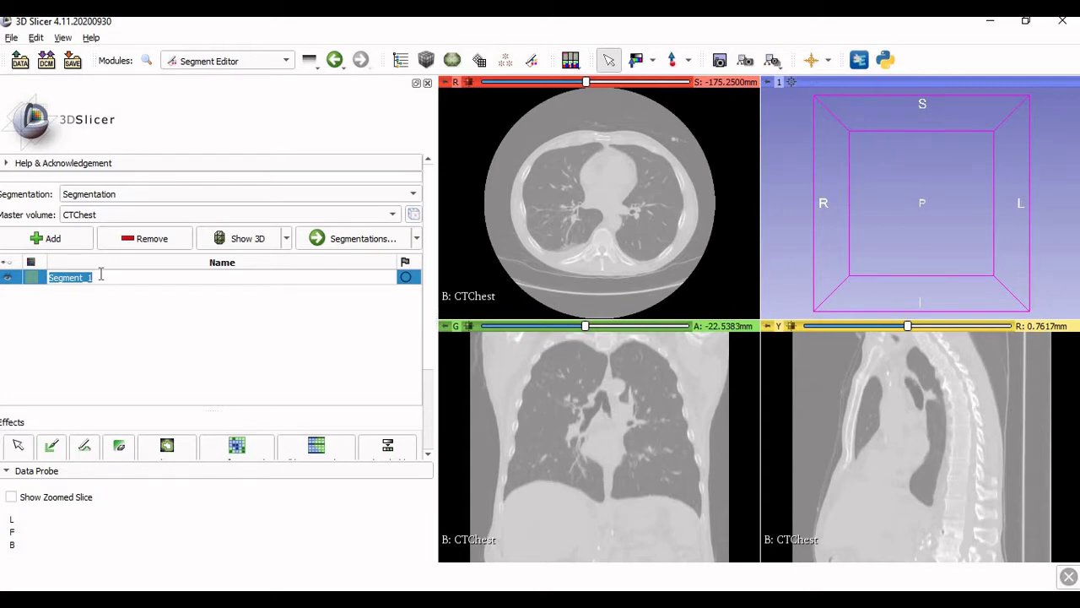
text(Spinal Cord)
key(Return)
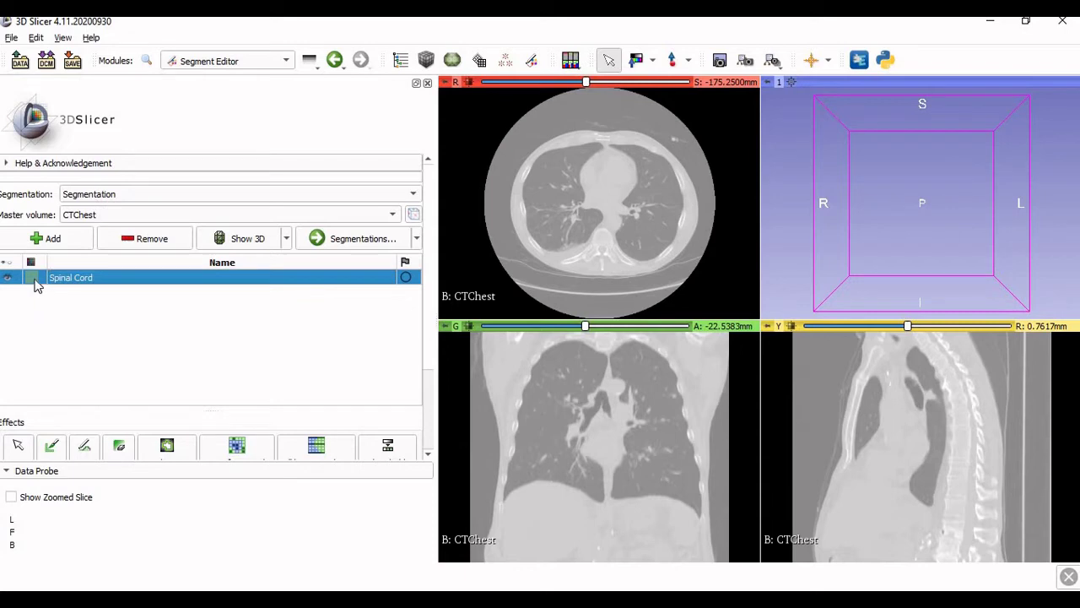
- Give the Spinal Cord segment a magenta colour and the property type Bone
double_click(32, 279)
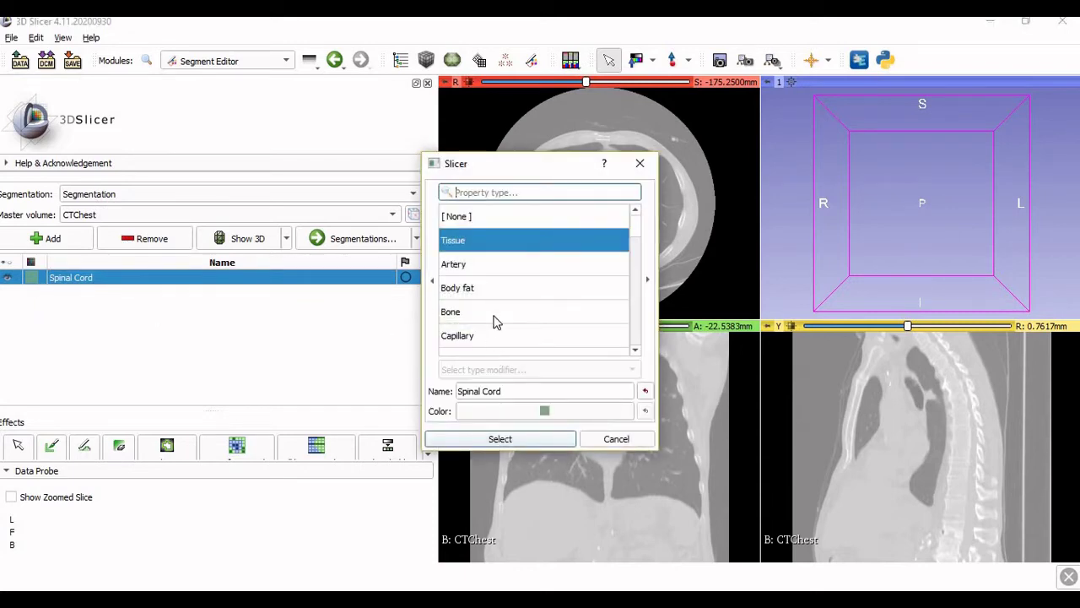
click(494, 413)
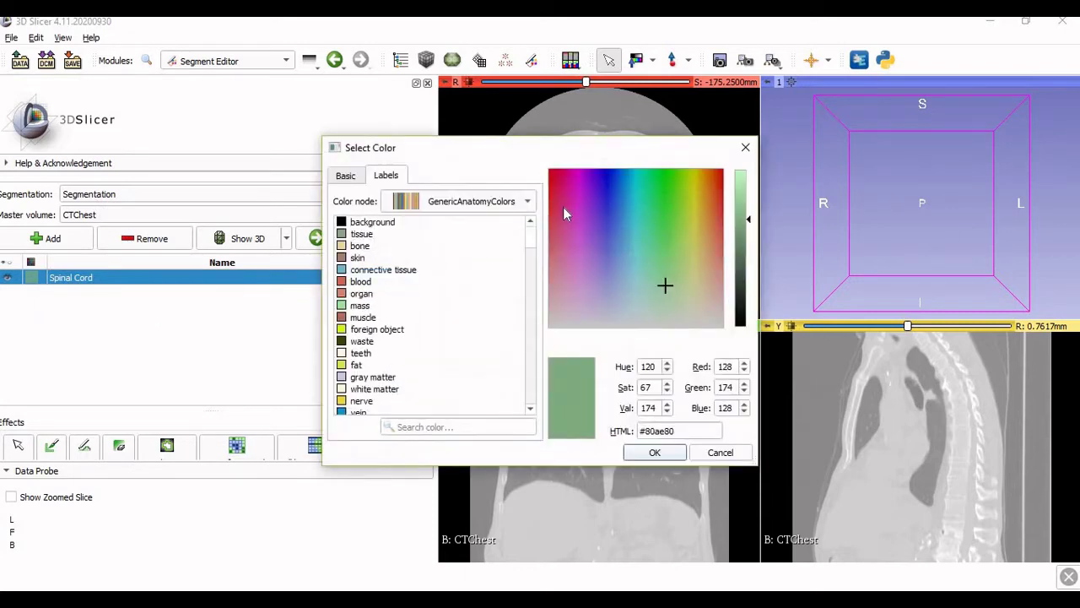
click(563, 207)
click(650, 453)
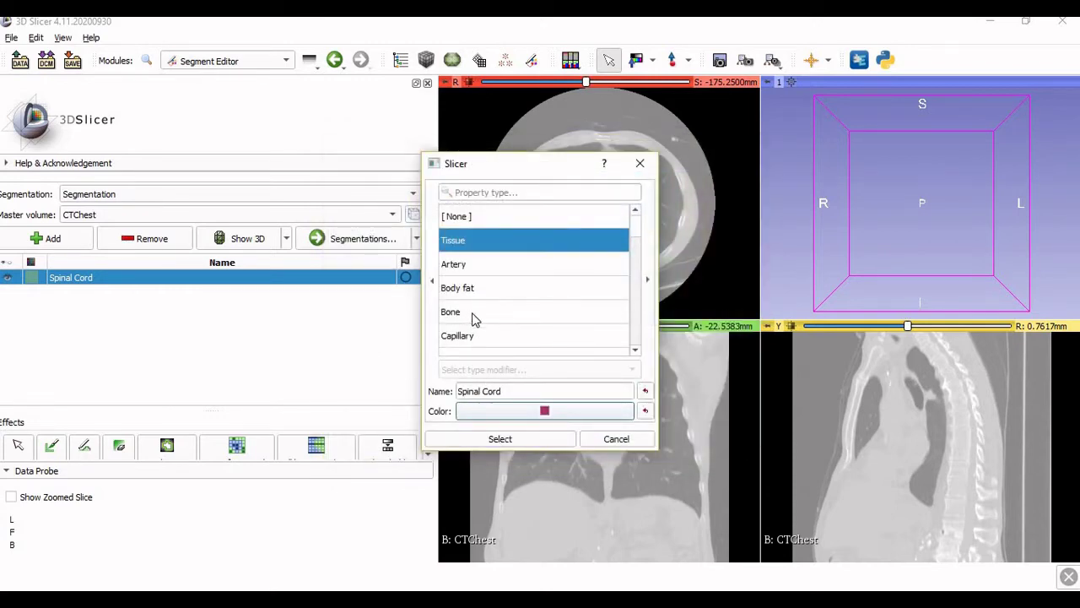
click(473, 314)
click(516, 441)
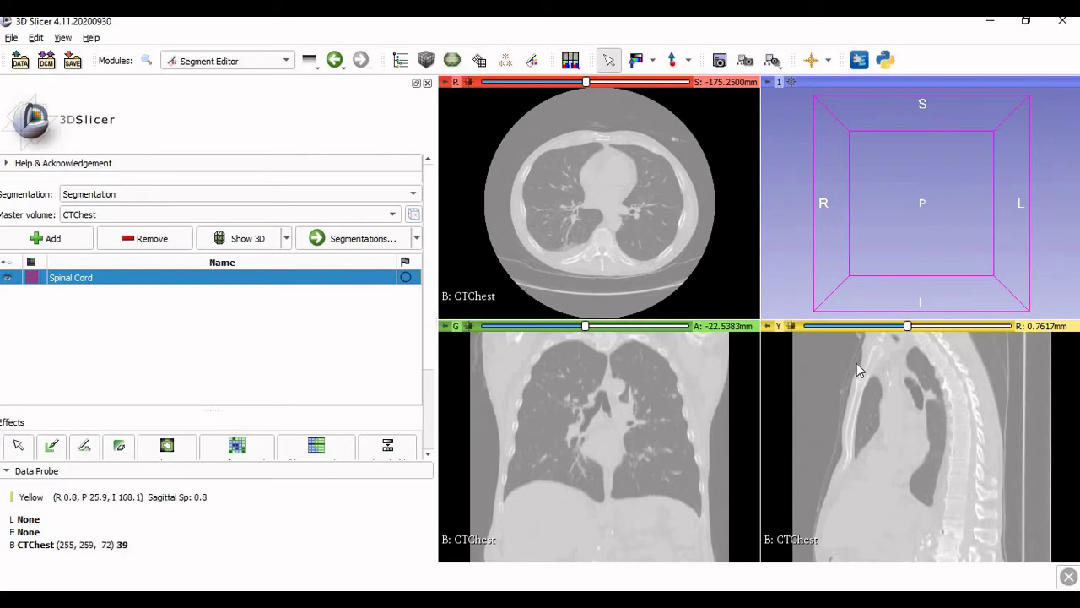
- Fill the Spinal Cord segment with the Threshold effect, using an intensity range of 151.50 to 1528.96 that isolates the bone
mouse_move(586, 326)
mouse_down()
mouse_move(609, 326)
mouse_move(562, 330)
mouse_move(624, 331)
mouse_move(567, 331)
mouse_move(602, 329)
mouse_up()
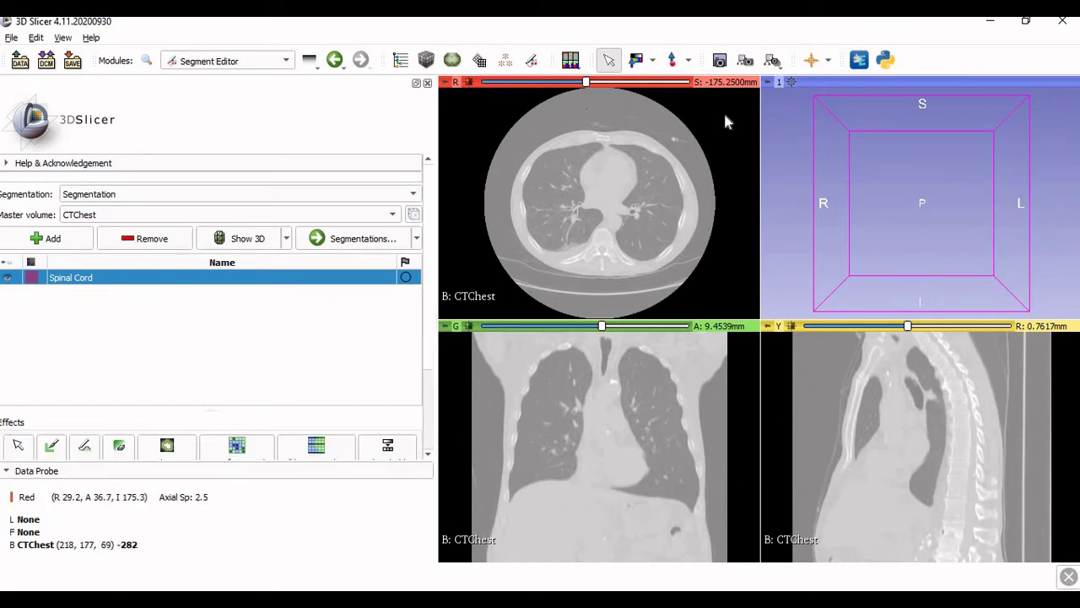
drag(586, 81, 605, 82)
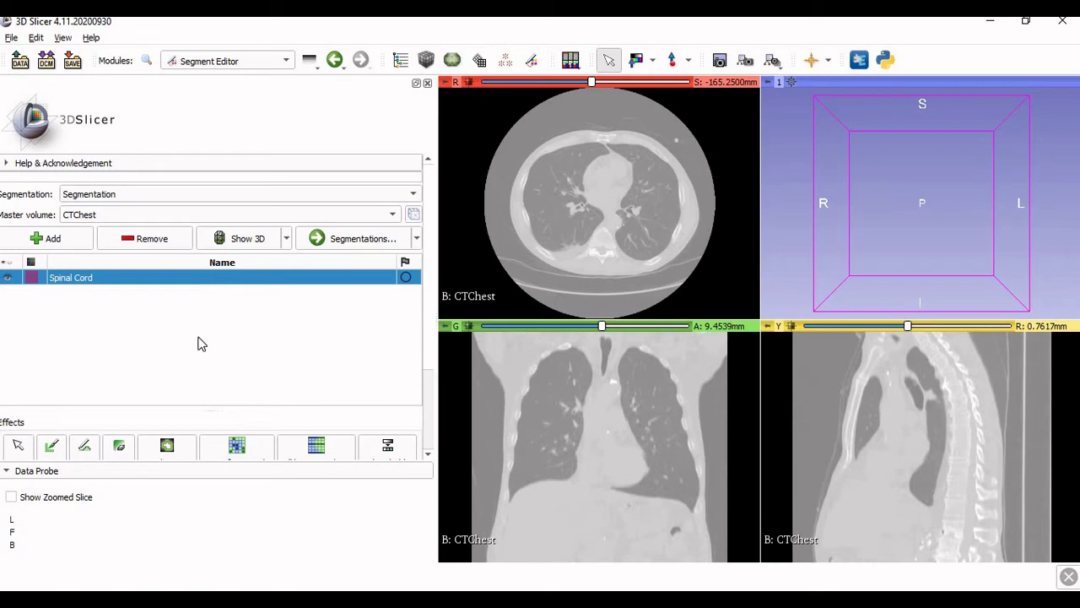
scroll(340, 386, down, 2)
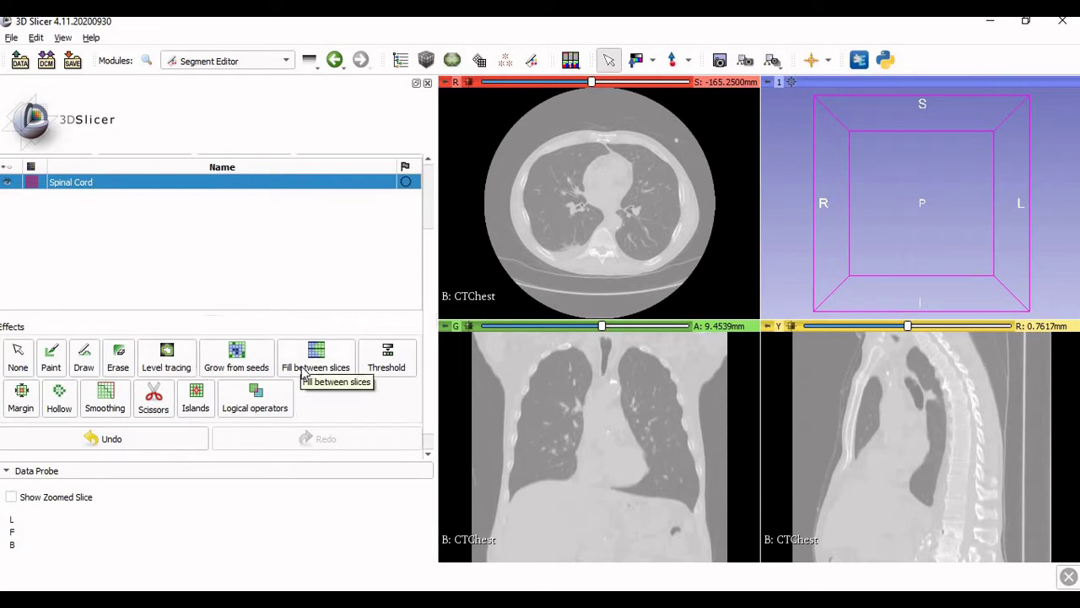
click(389, 359)
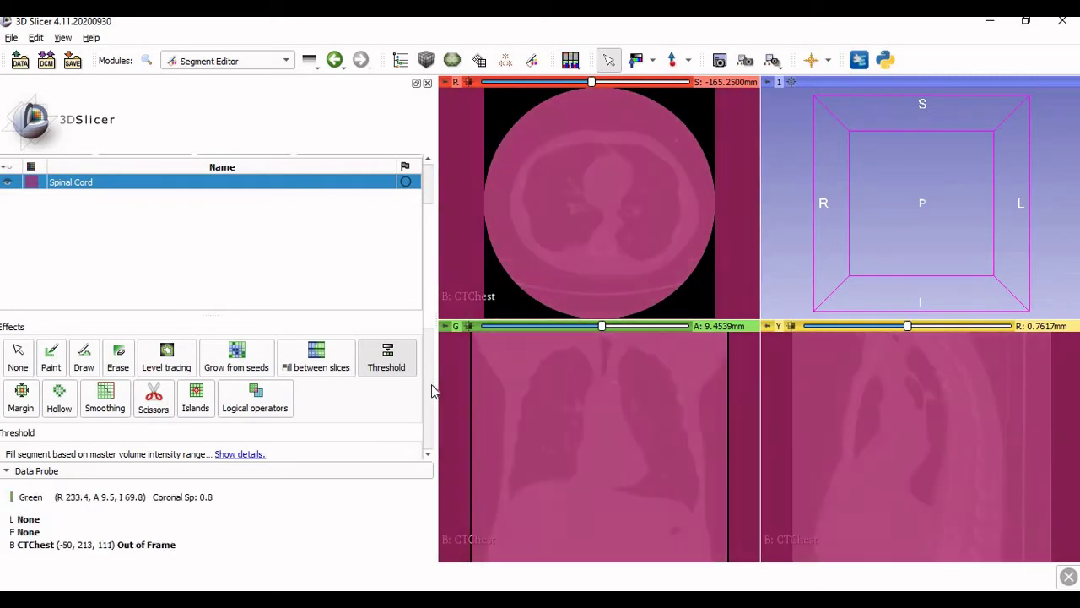
scroll(427, 457, down, 1)
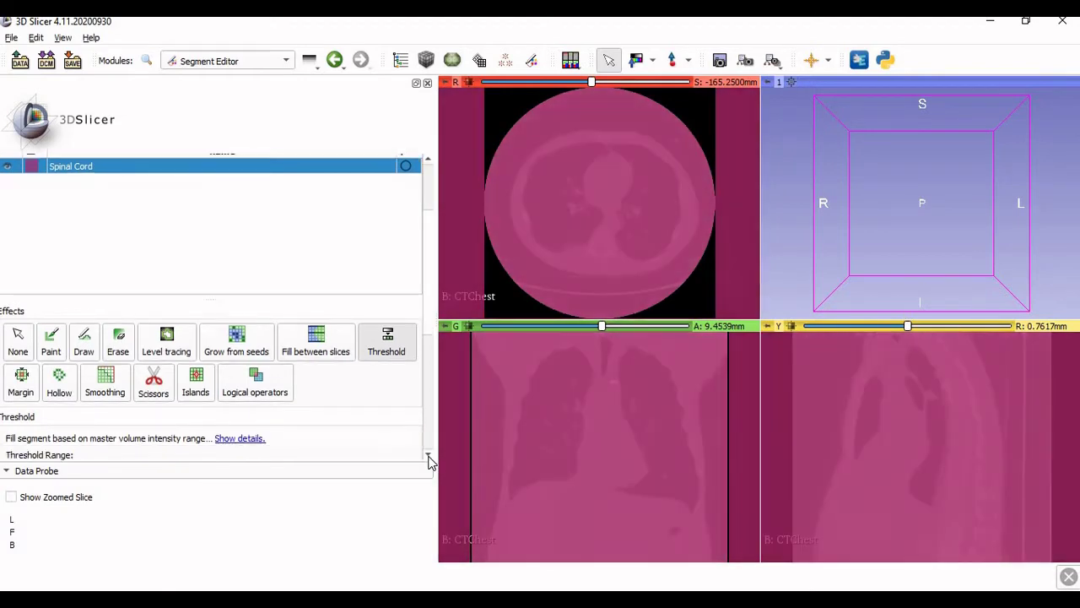
scroll(427, 457, down, 1)
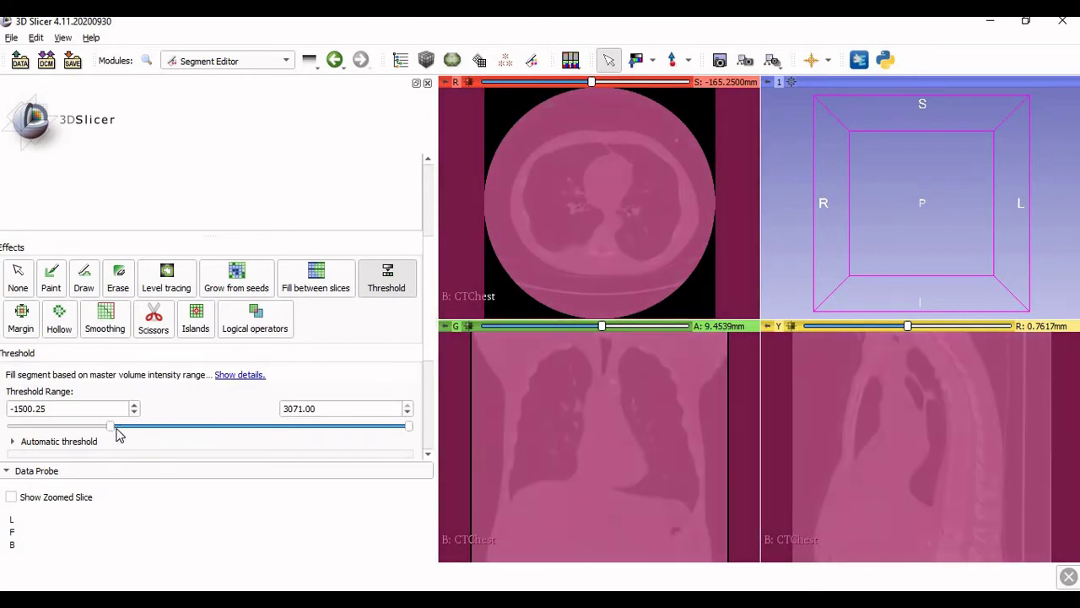
drag(118, 433, 169, 436)
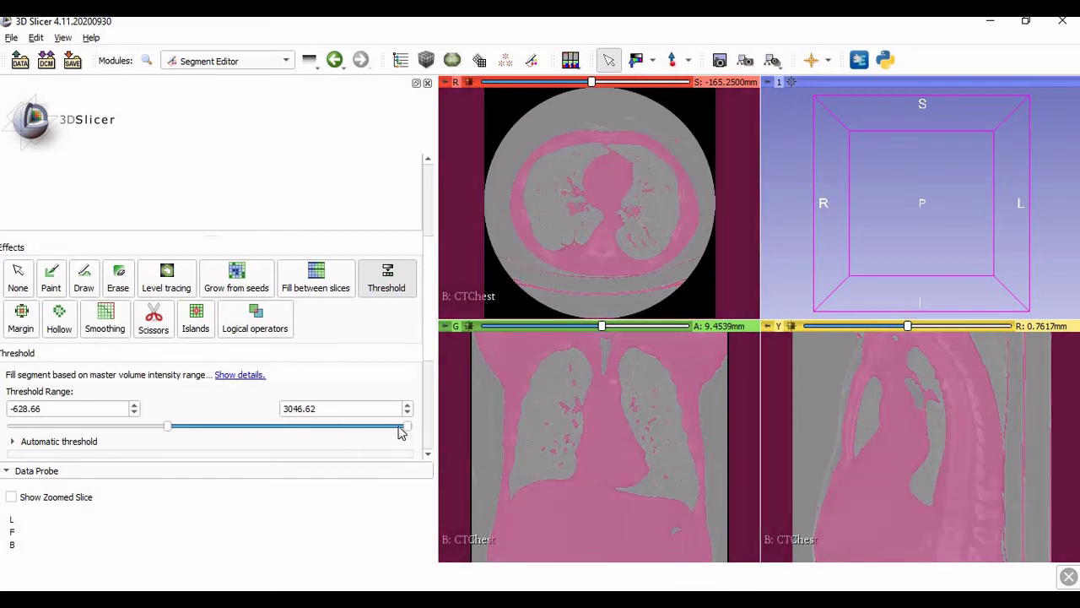
drag(385, 432, 290, 440)
drag(171, 431, 213, 434)
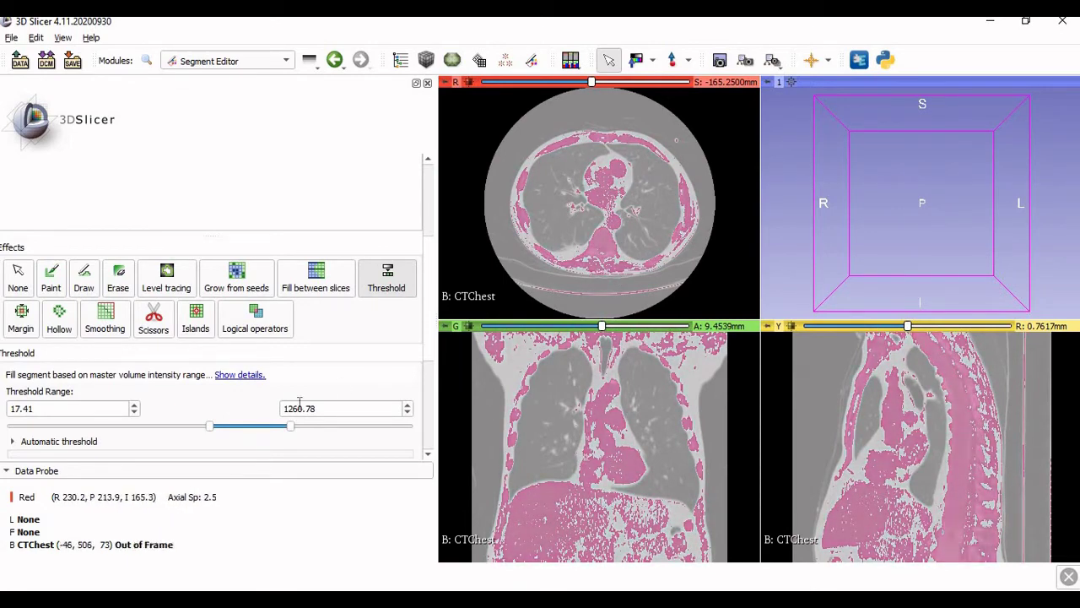
drag(213, 432, 218, 434)
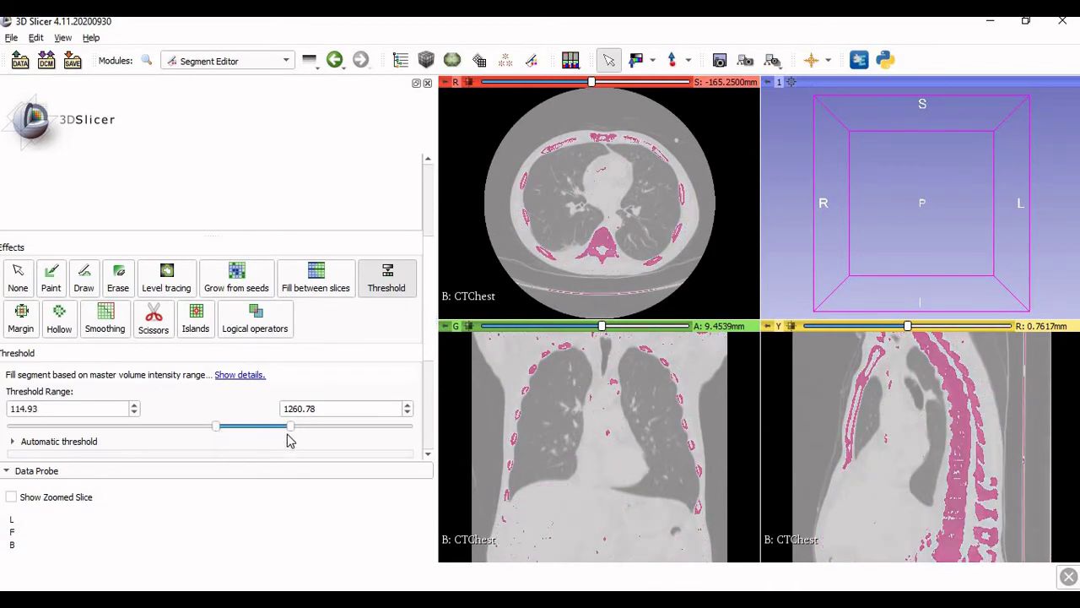
drag(300, 434, 309, 432)
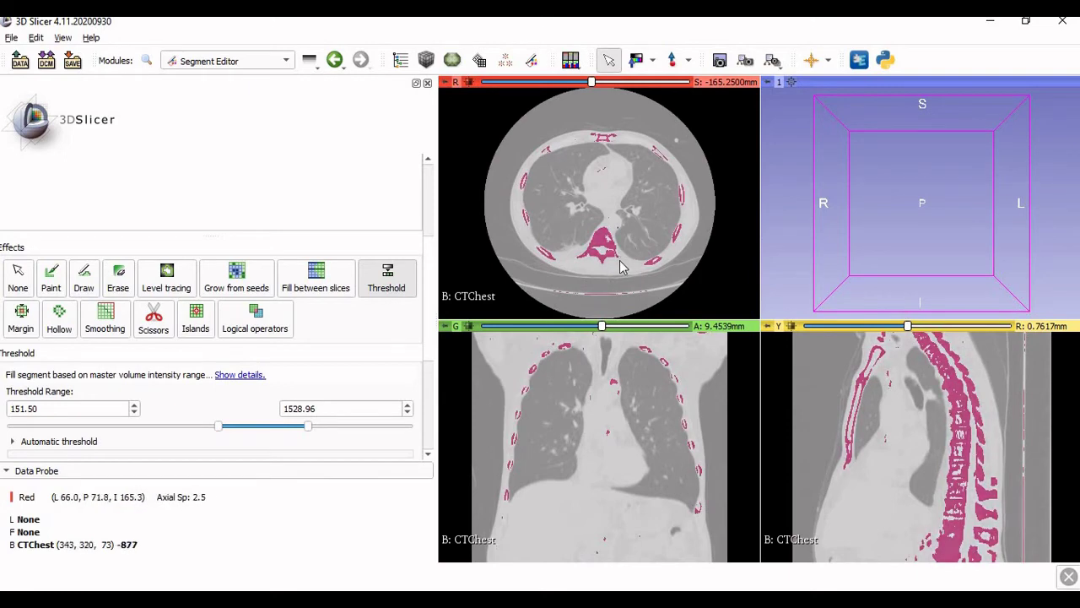
scroll(359, 410, down, 4)
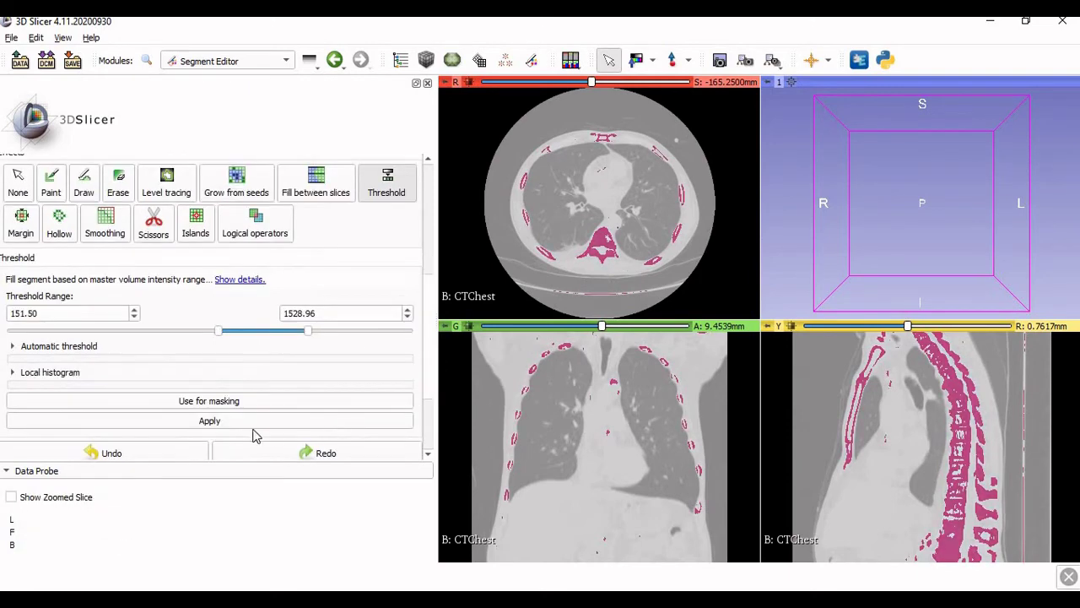
click(252, 425)
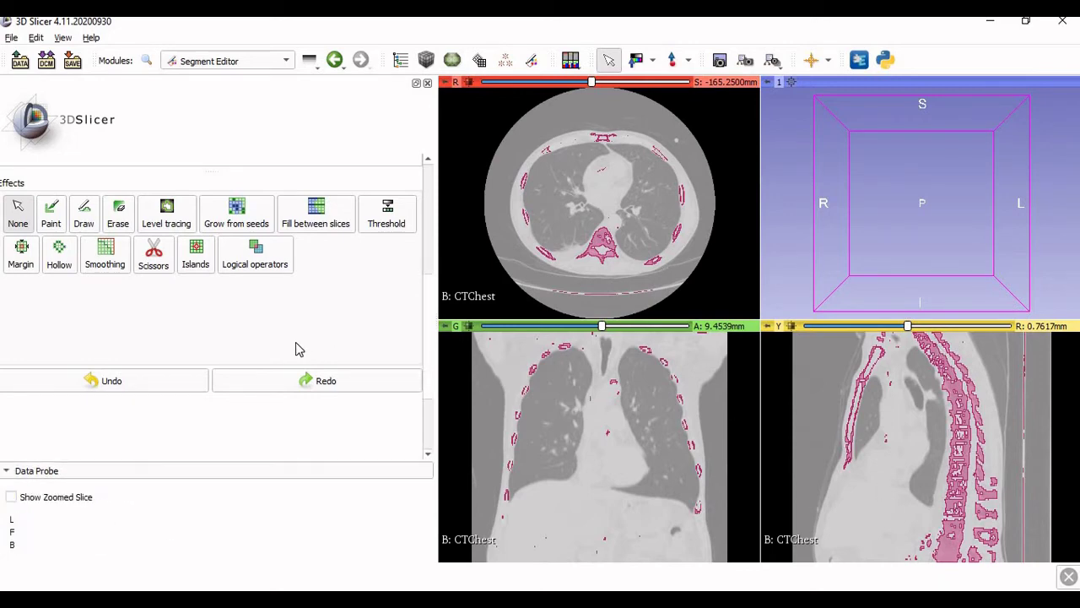
- Show the thresholded Spinal Cord segment as a 3D model
scroll(297, 347, up, 2)
scroll(321, 345, up, 4)
scroll(321, 344, up, 5)
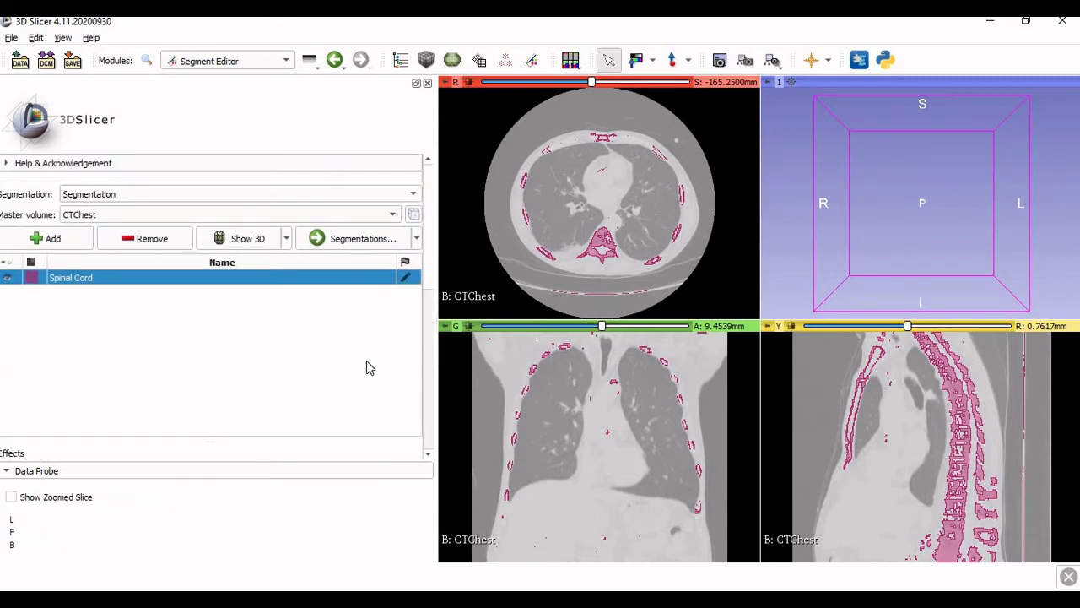
click(243, 241)
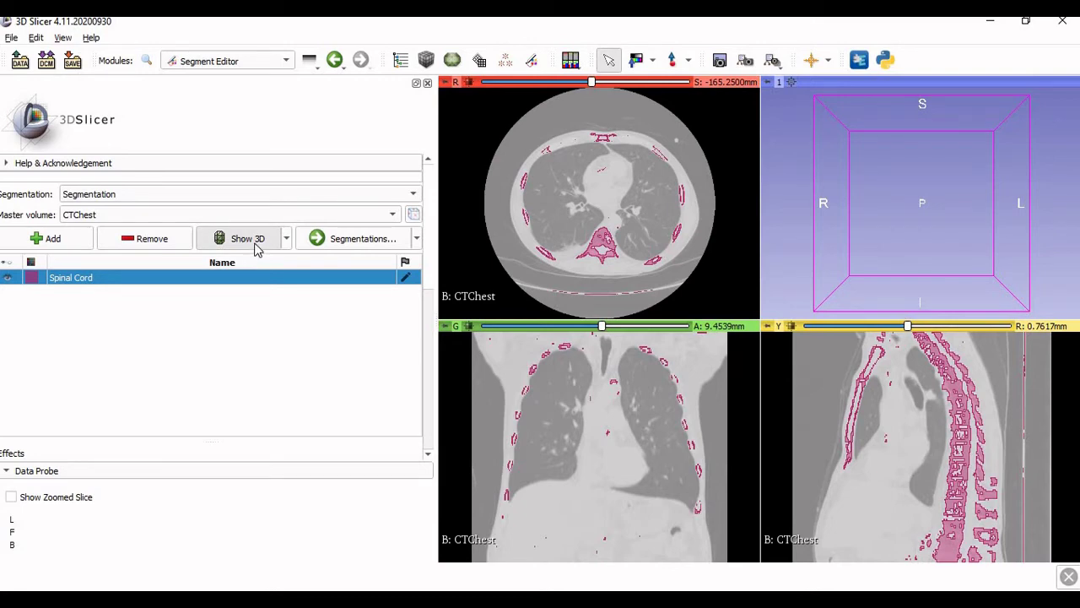
click(254, 242)
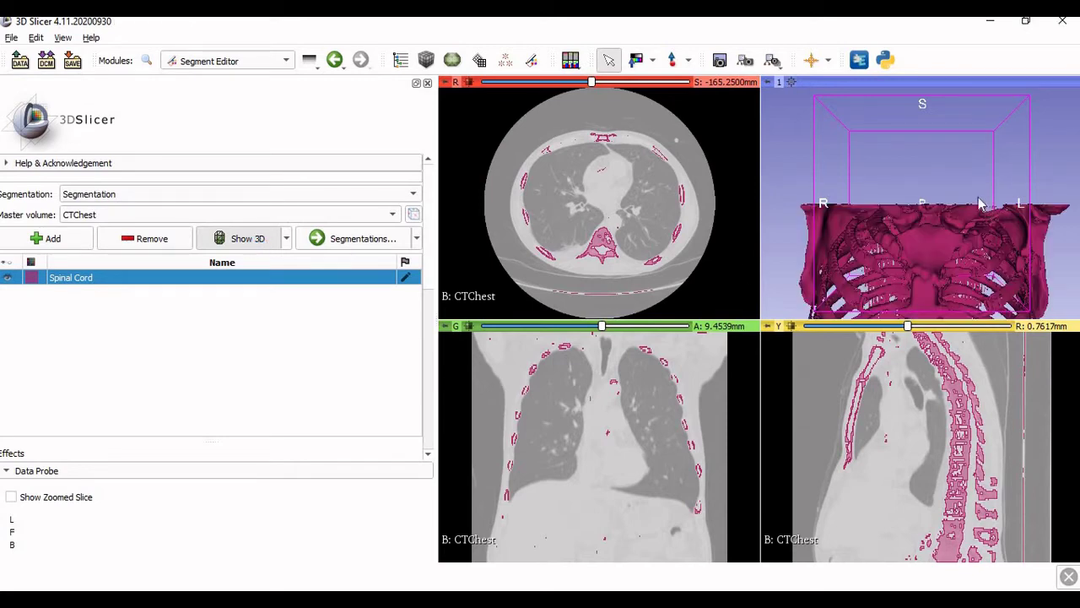
- Cut the thin scanner table strip behind the rib cage out of the 3D segment with a freehand Scissors outline
scroll(978, 209, up, 2)
scroll(969, 225, down, 4)
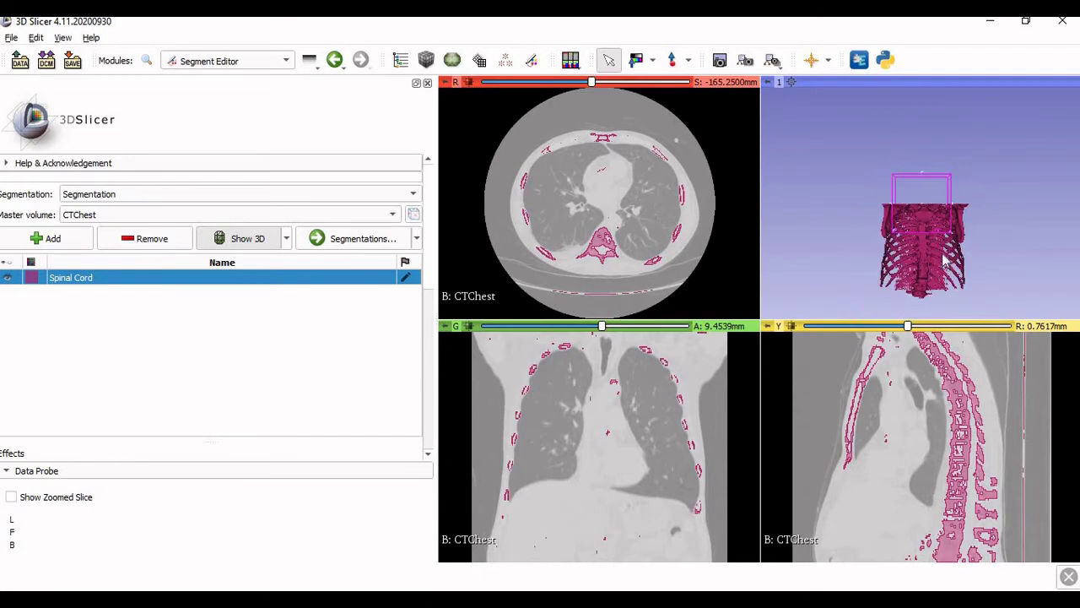
scroll(934, 213, up, 2)
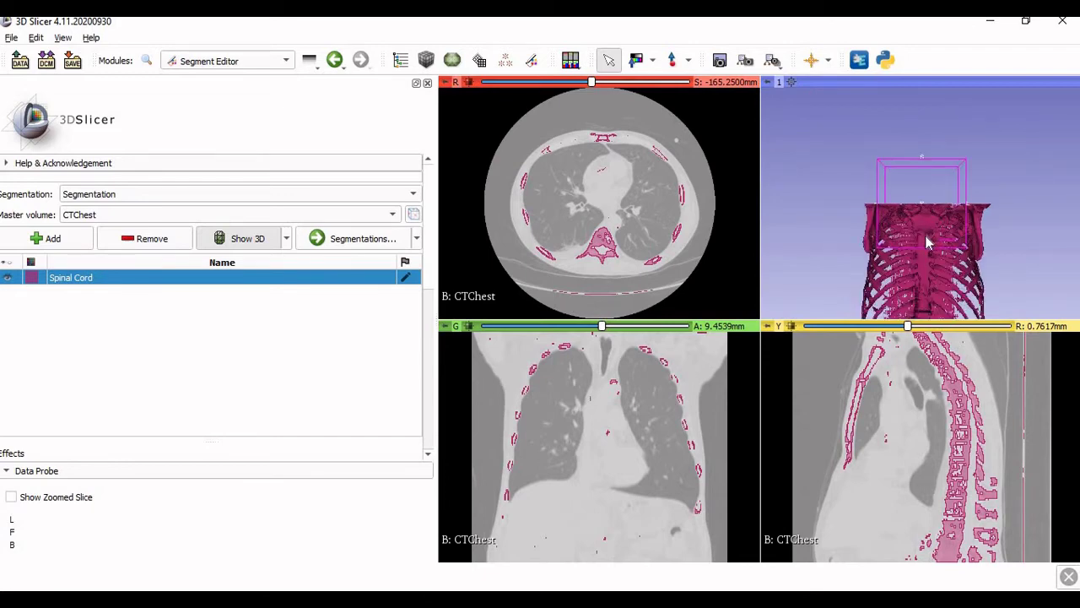
drag(922, 244, 977, 147)
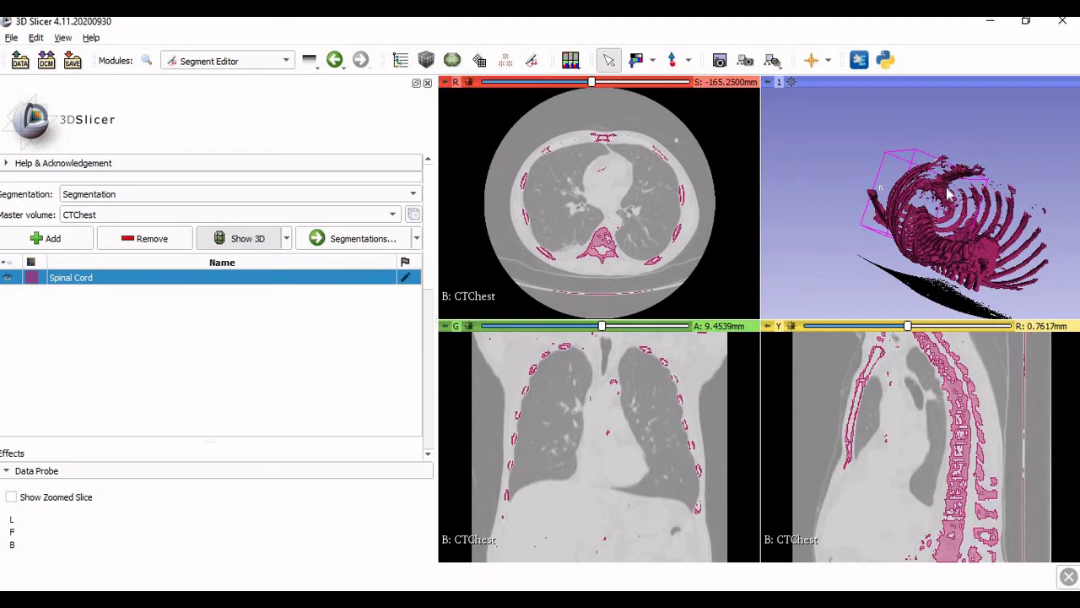
mouse_move(941, 203)
mouse_down()
mouse_move(937, 211)
mouse_move(931, 175)
mouse_move(955, 196)
mouse_move(977, 191)
mouse_move(970, 170)
mouse_move(927, 213)
mouse_move(932, 199)
mouse_move(958, 217)
mouse_move(913, 227)
mouse_move(940, 218)
mouse_move(935, 196)
mouse_up()
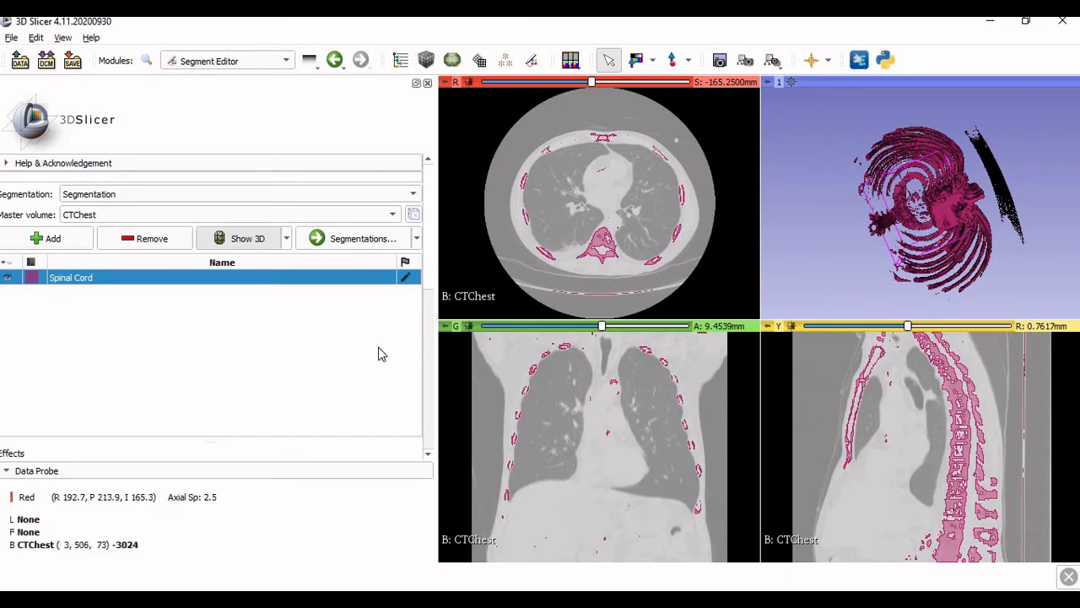
scroll(270, 370, down, 2)
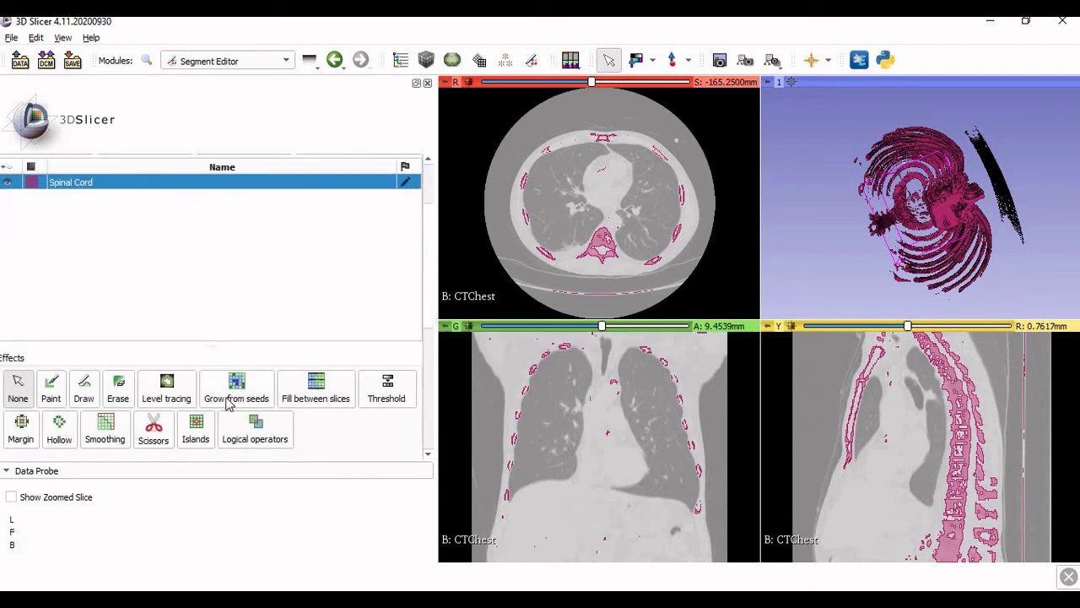
click(161, 434)
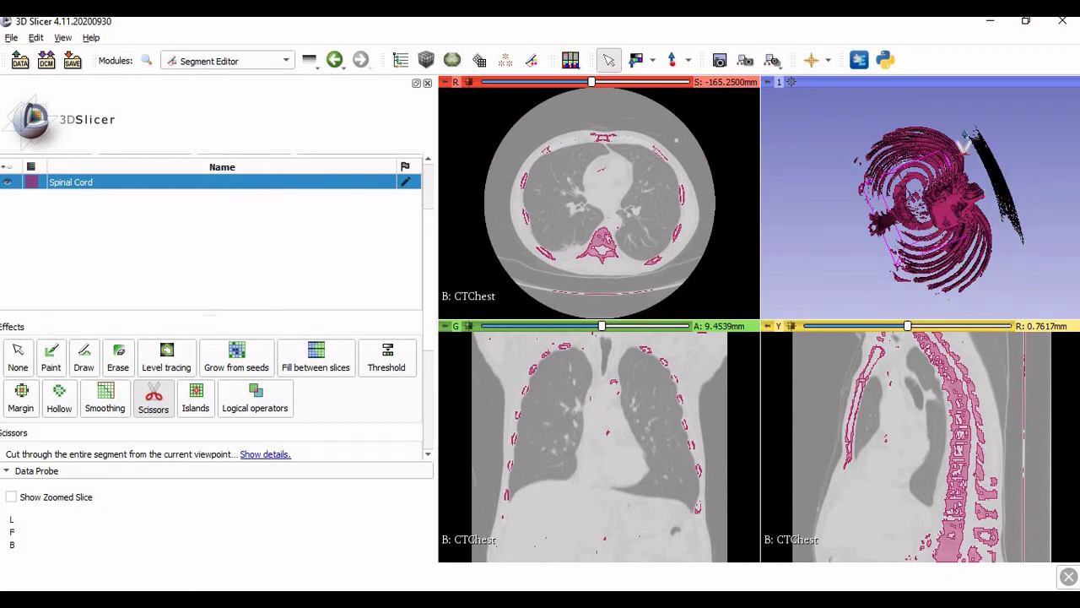
mouse_move(985, 188)
mouse_down()
mouse_move(1030, 270)
mouse_move(1039, 255)
mouse_move(993, 138)
mouse_move(964, 137)
mouse_move(977, 184)
mouse_up()
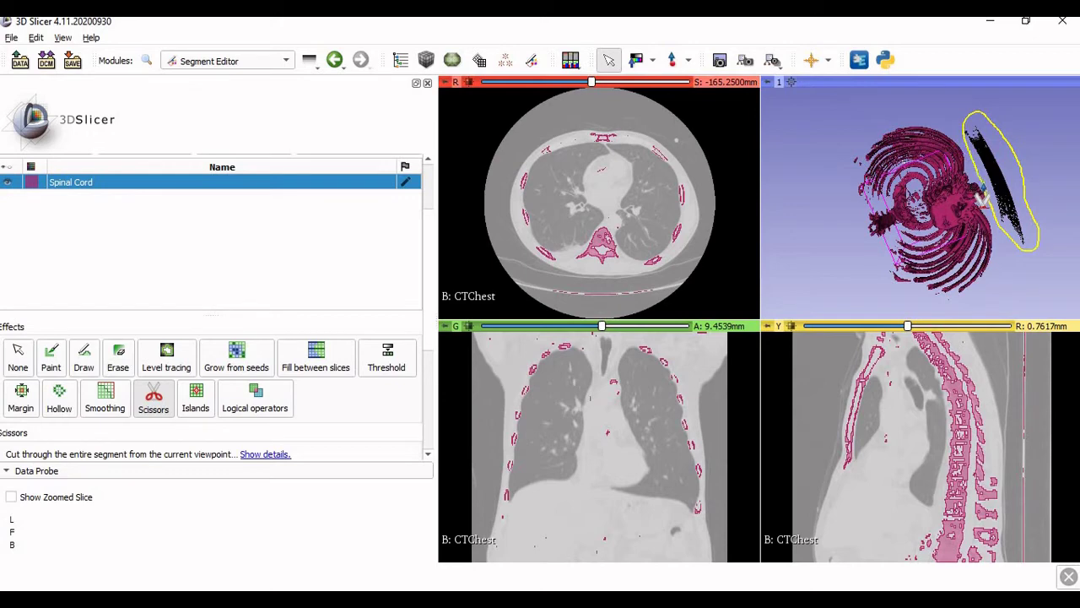
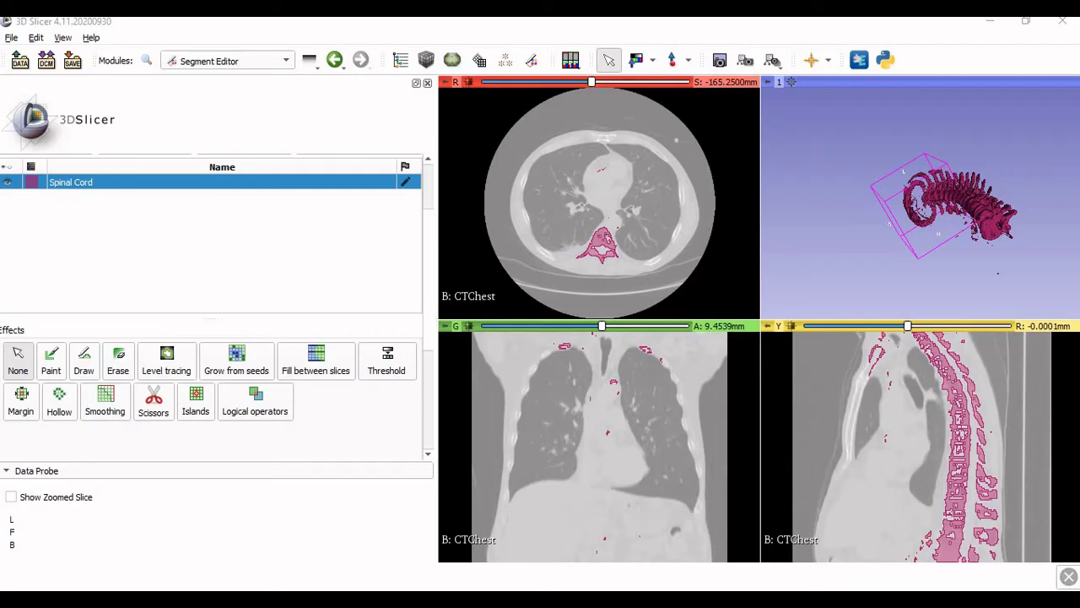
- Cut the breastbone, front rib parts and loose fragments out of the 3D segment with freehand Scissors outlines, keeping the spine
click(154, 401)
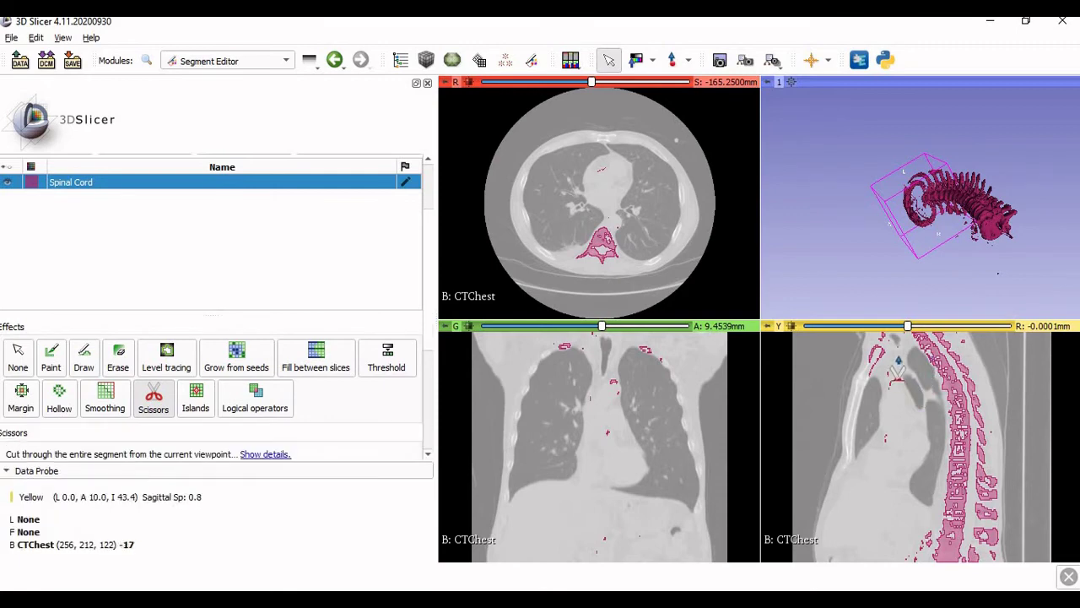
mouse_move(887, 340)
mouse_down()
mouse_move(866, 356)
mouse_move(869, 387)
mouse_move(893, 403)
mouse_move(892, 345)
mouse_up()
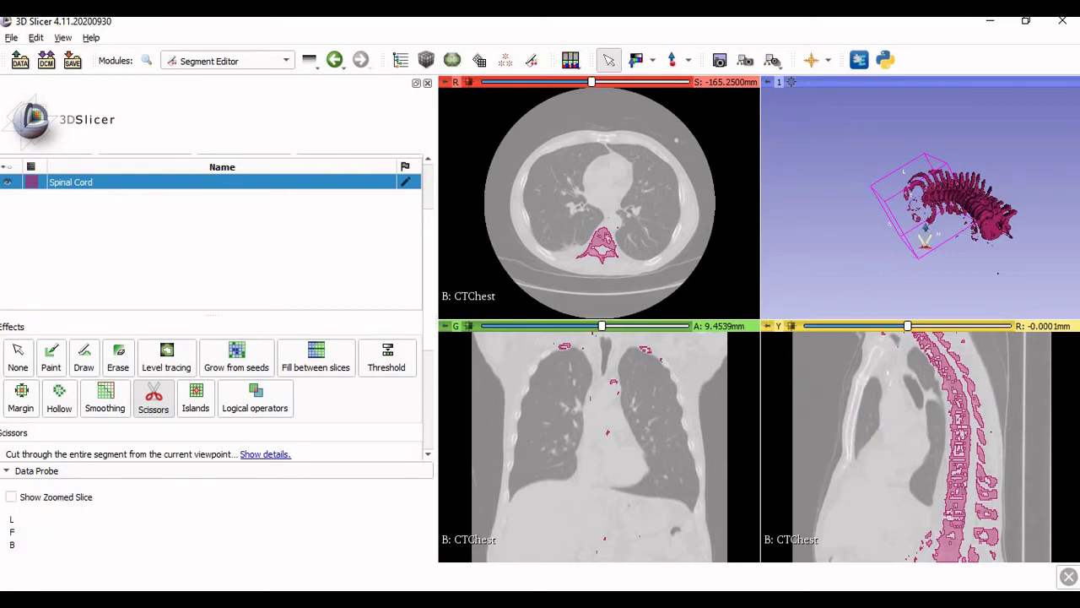
mouse_move(922, 223)
mouse_down()
mouse_move(909, 182)
mouse_move(891, 195)
mouse_move(896, 221)
mouse_move(923, 247)
mouse_up()
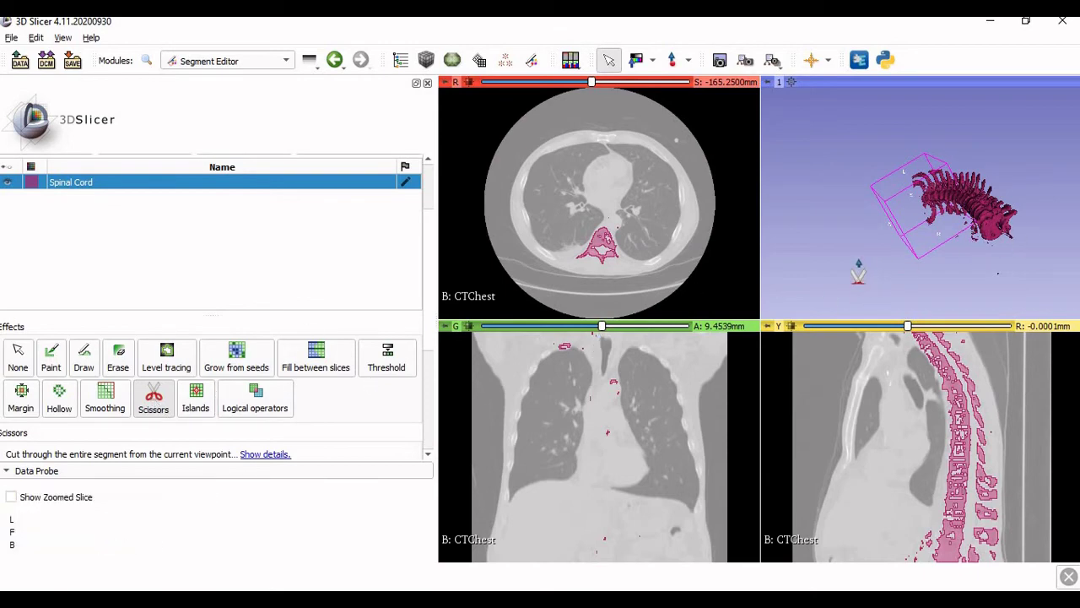
key(Escape)
drag(858, 270, 1001, 162)
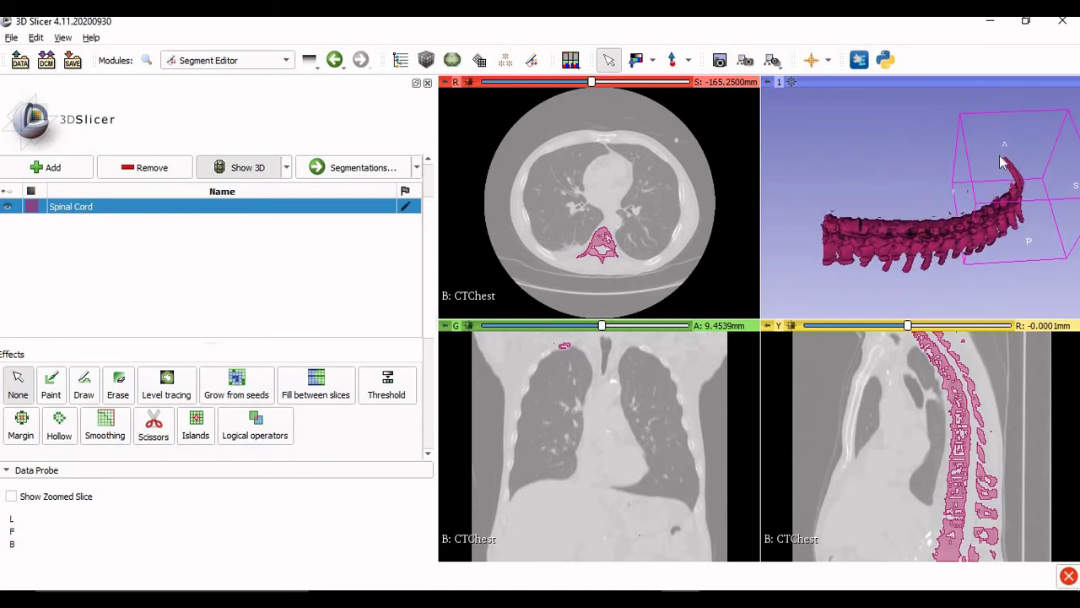
drag(1016, 203, 904, 179)
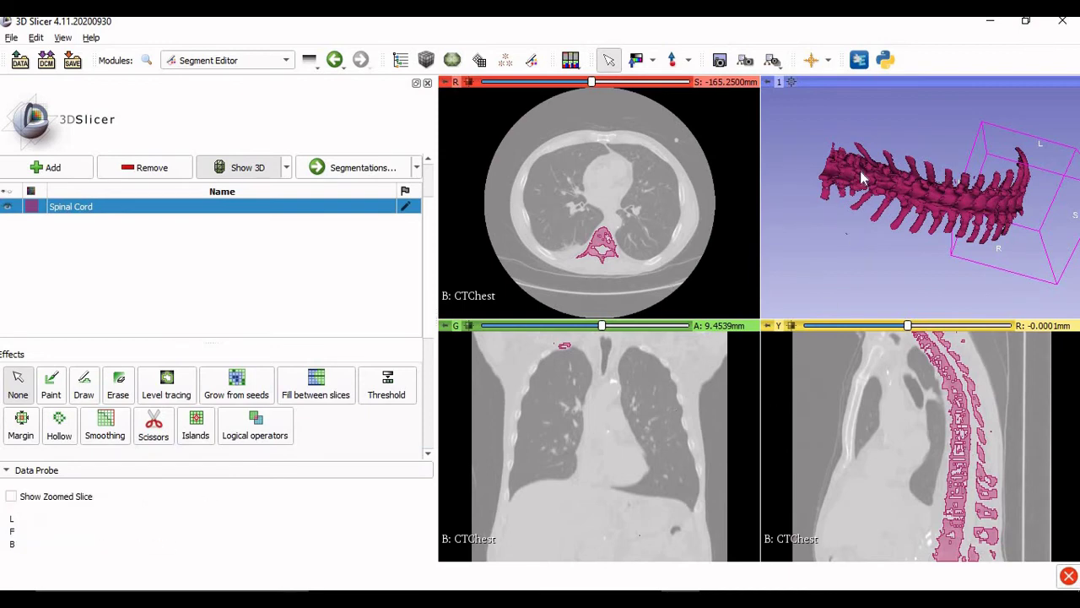
drag(861, 178, 896, 230)
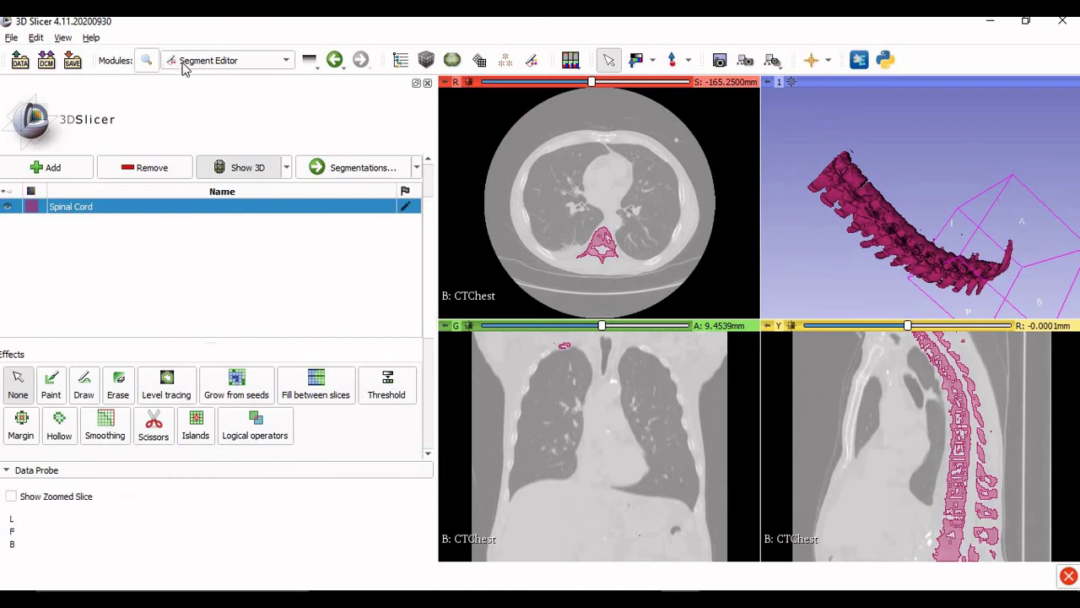
- Export the Spinal Cord segment from the Segmentations module as an STL file into the C:/Slicer folder
click(231, 62)
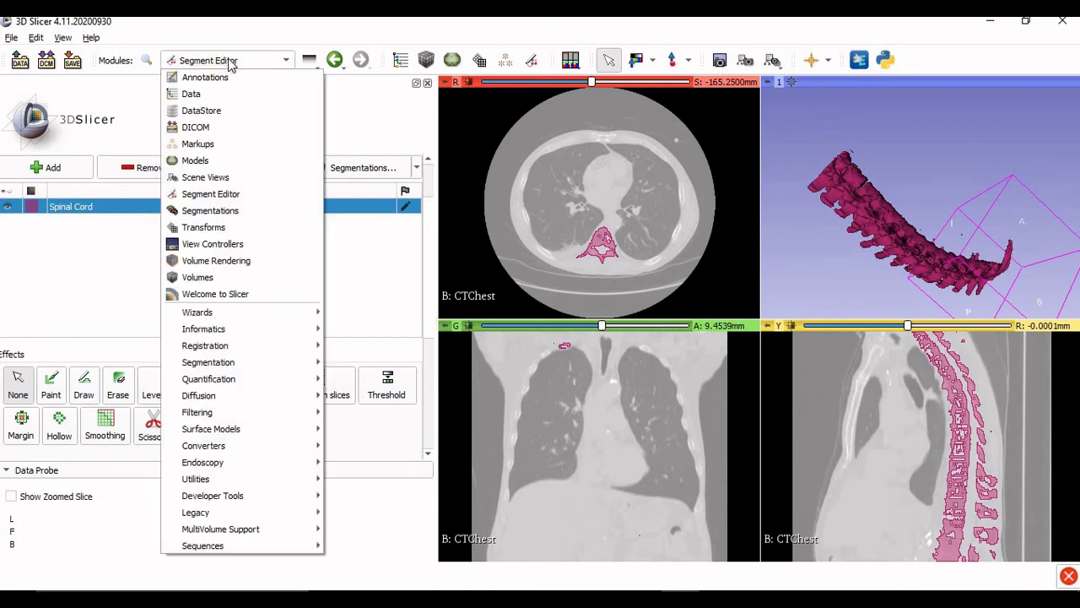
click(210, 211)
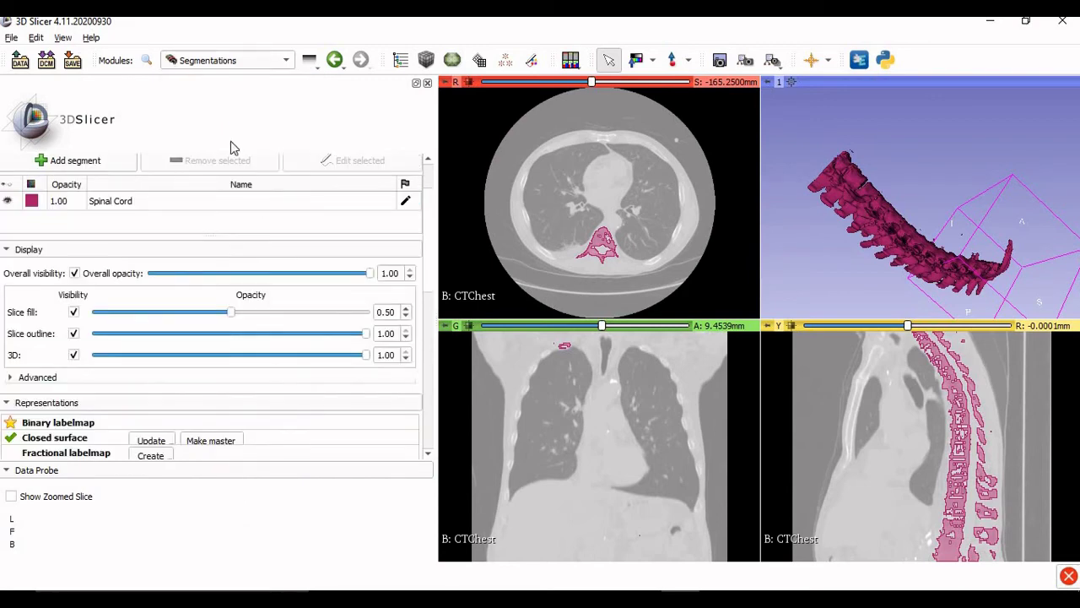
scroll(227, 317, down, 10)
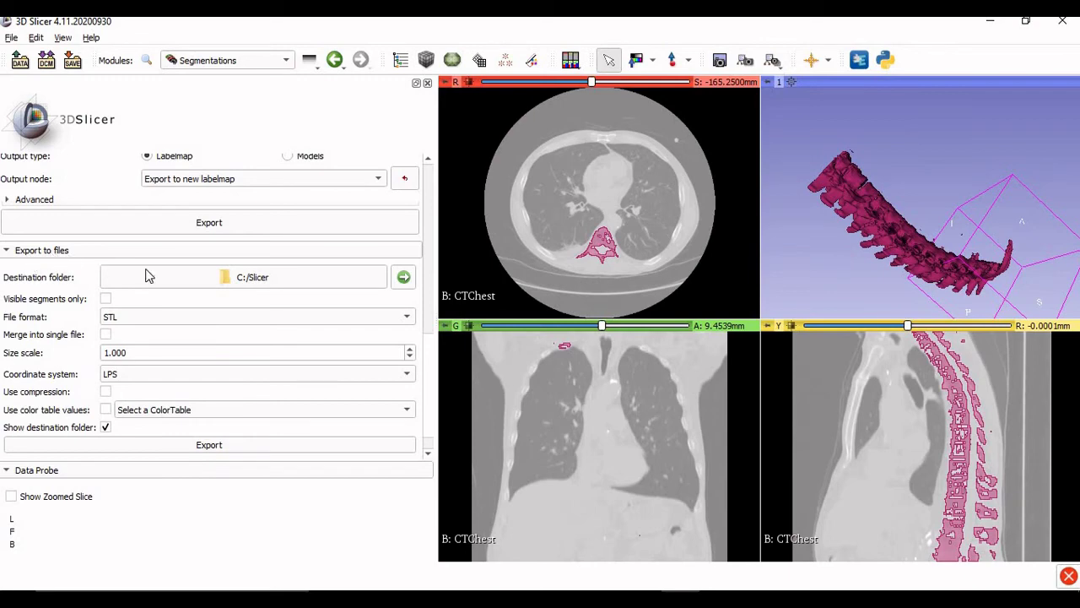
click(252, 279)
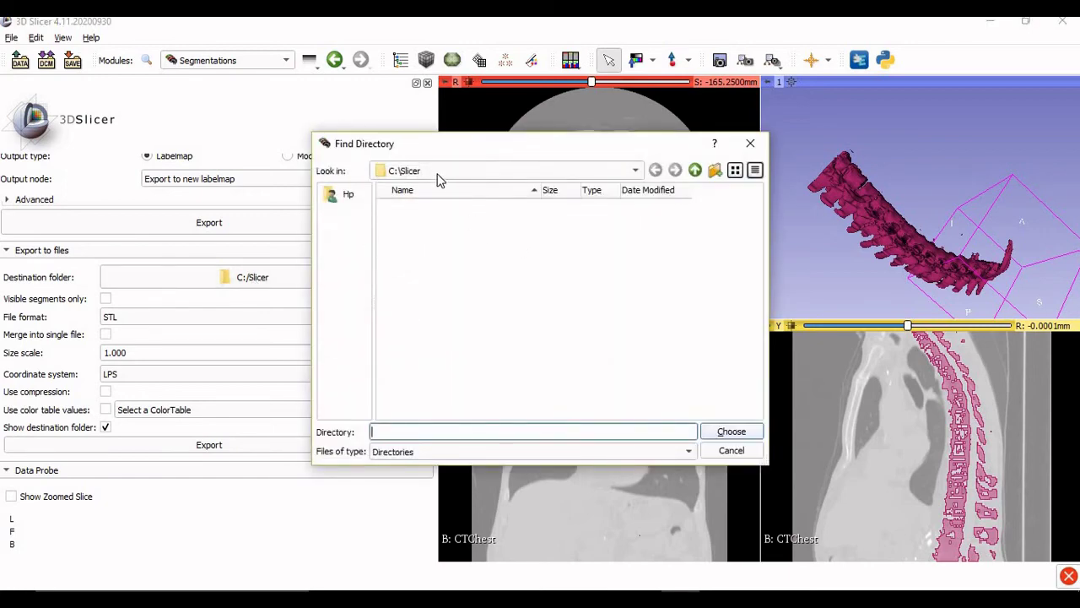
click(731, 451)
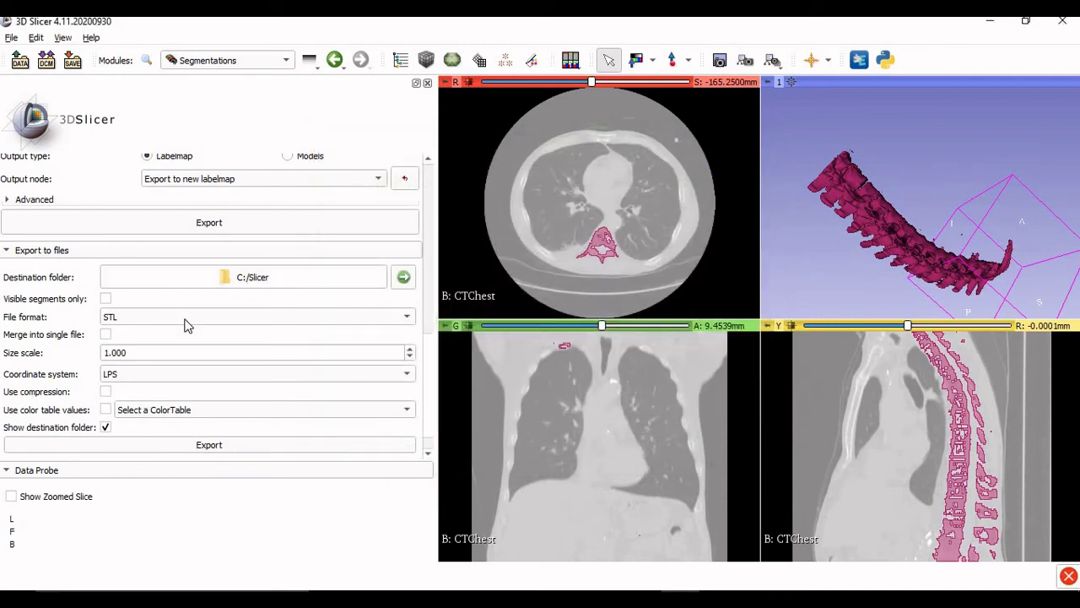
click(409, 318)
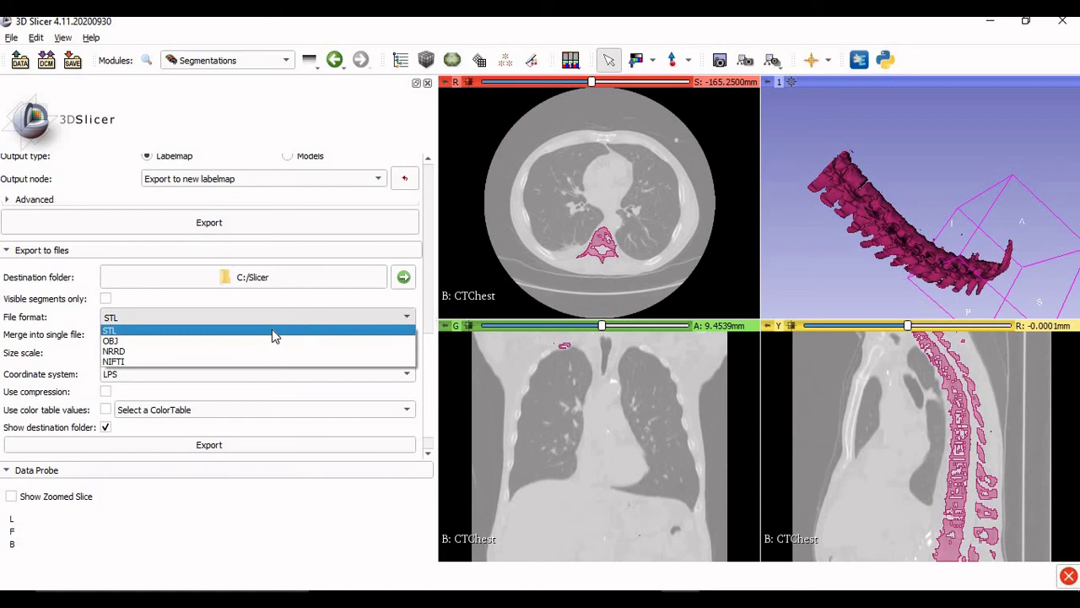
click(120, 332)
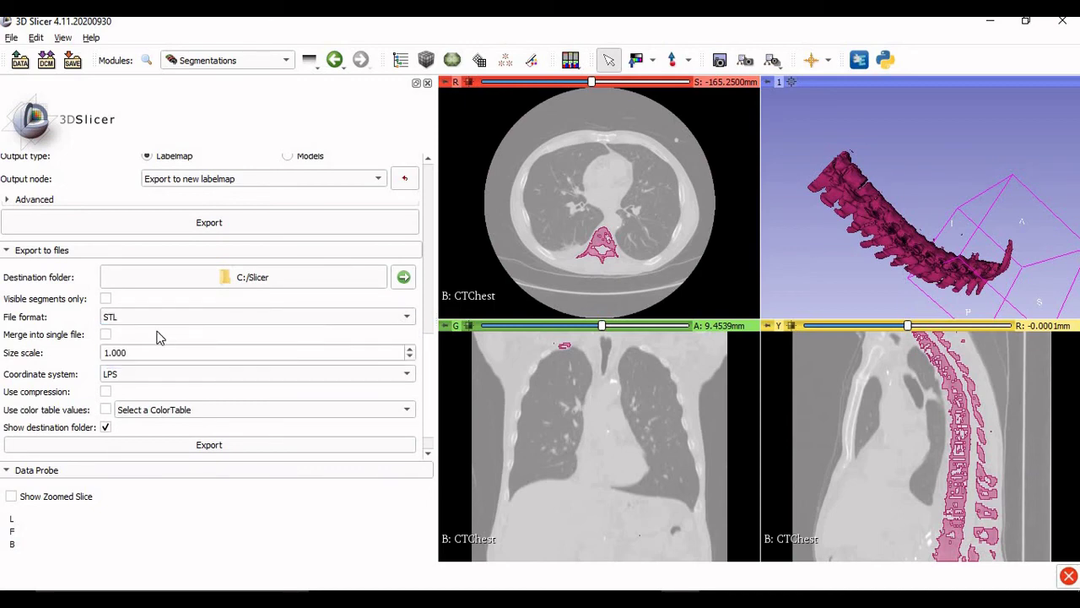
click(200, 445)
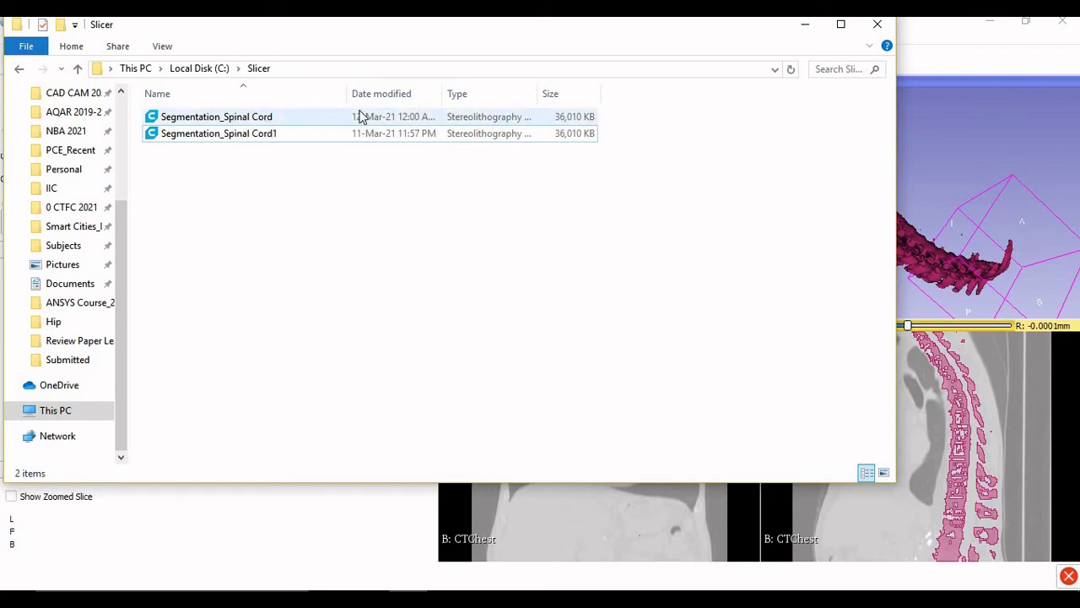
click(877, 23)
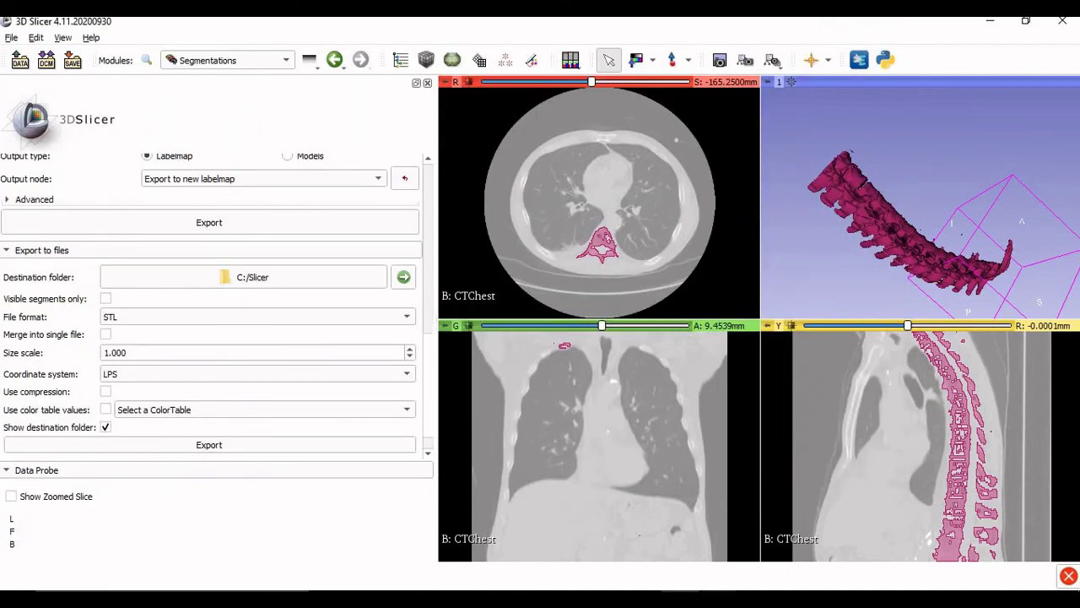
- Switch to Ultimaker Cura and load the Segmentation_Spinal Cord1 STL file from the Slicer folder
mouse_move(719, 601)
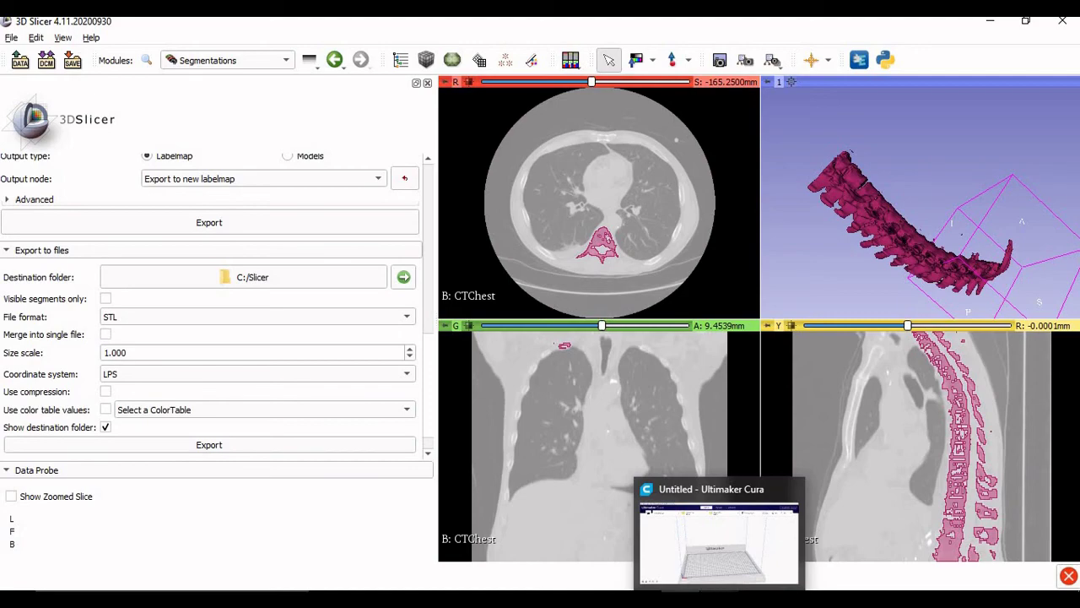
click(719, 541)
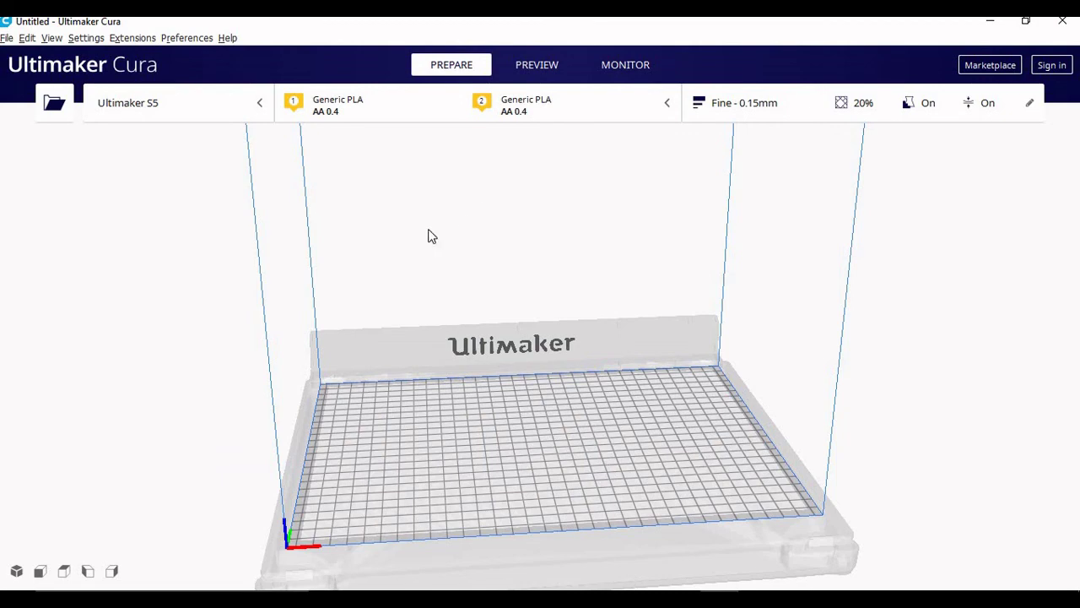
click(7, 38)
click(34, 73)
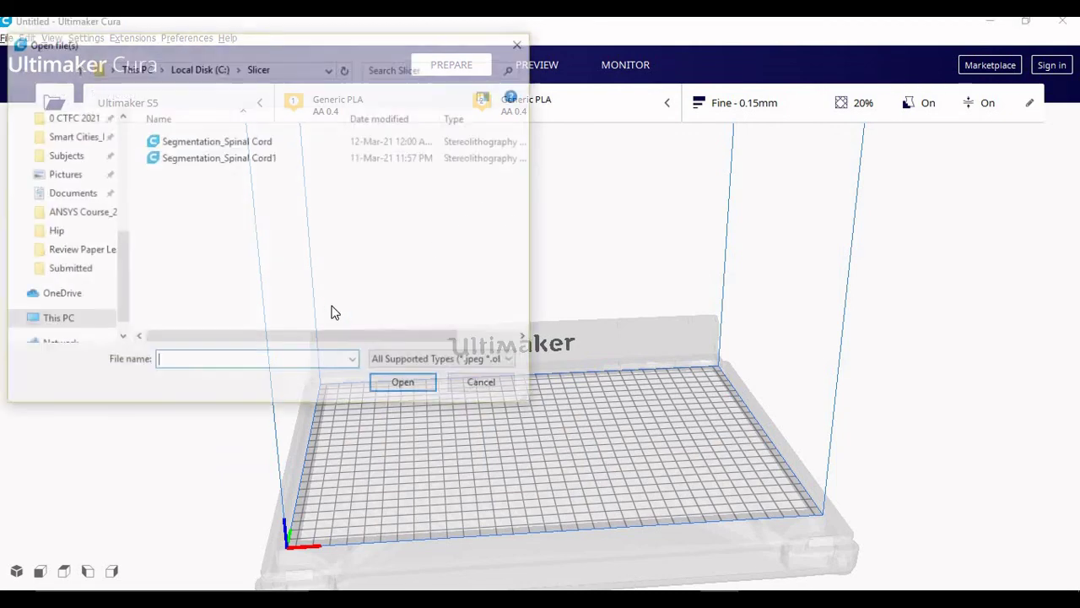
click(217, 144)
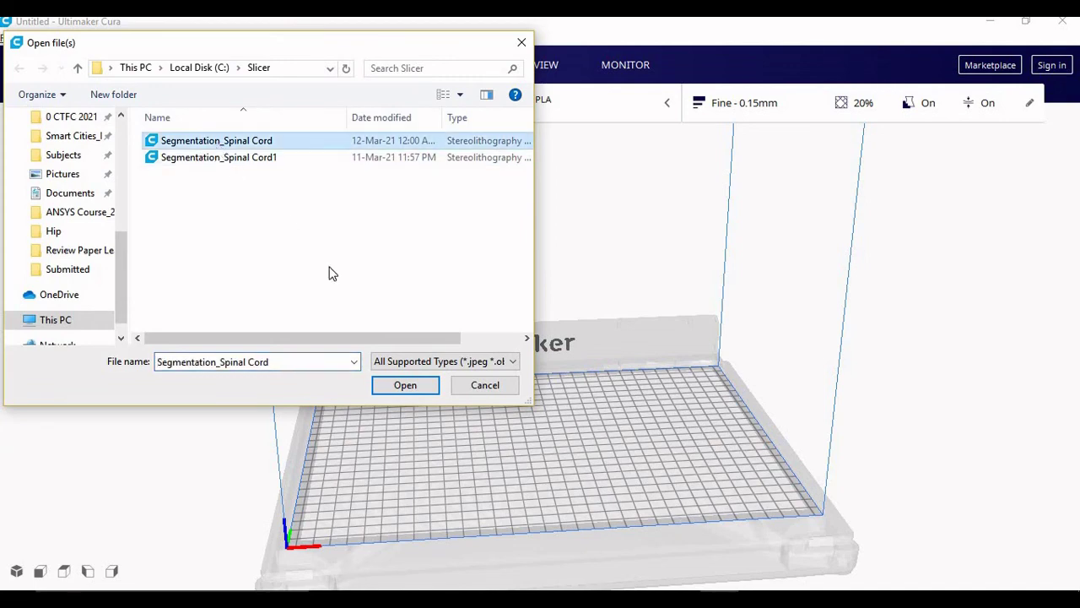
click(258, 159)
click(412, 387)
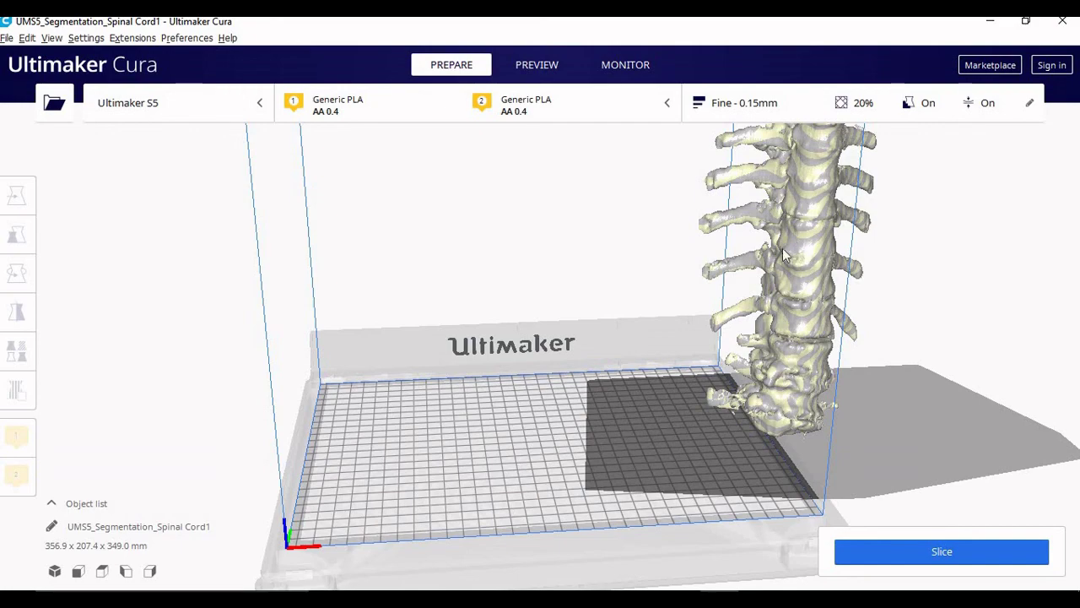
- Scale the spine model uniformly to 50% of its size
scroll(566, 288, down, 5)
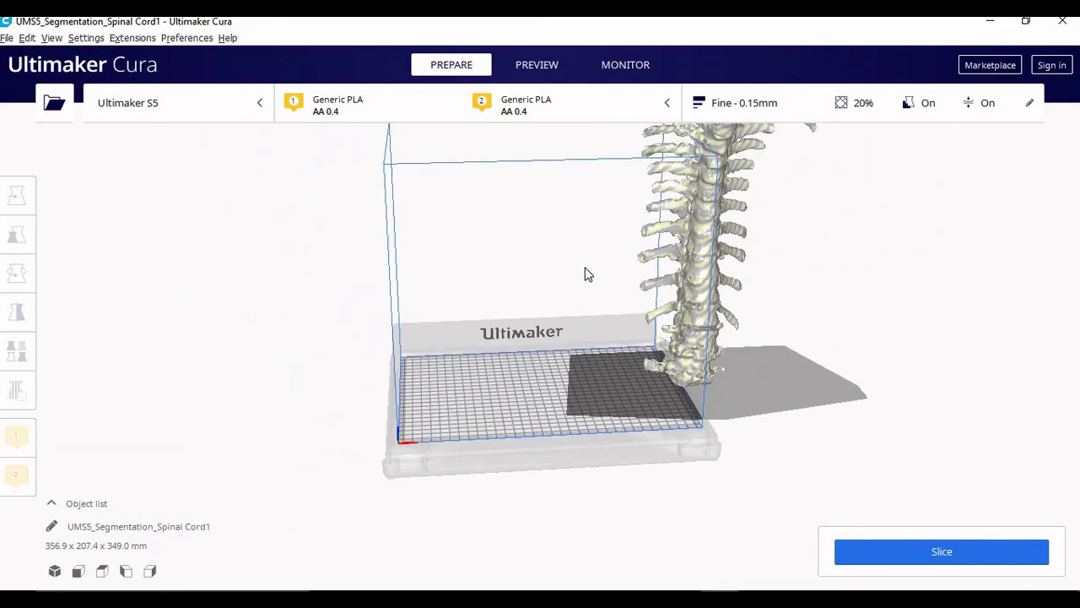
scroll(638, 235, up, 3)
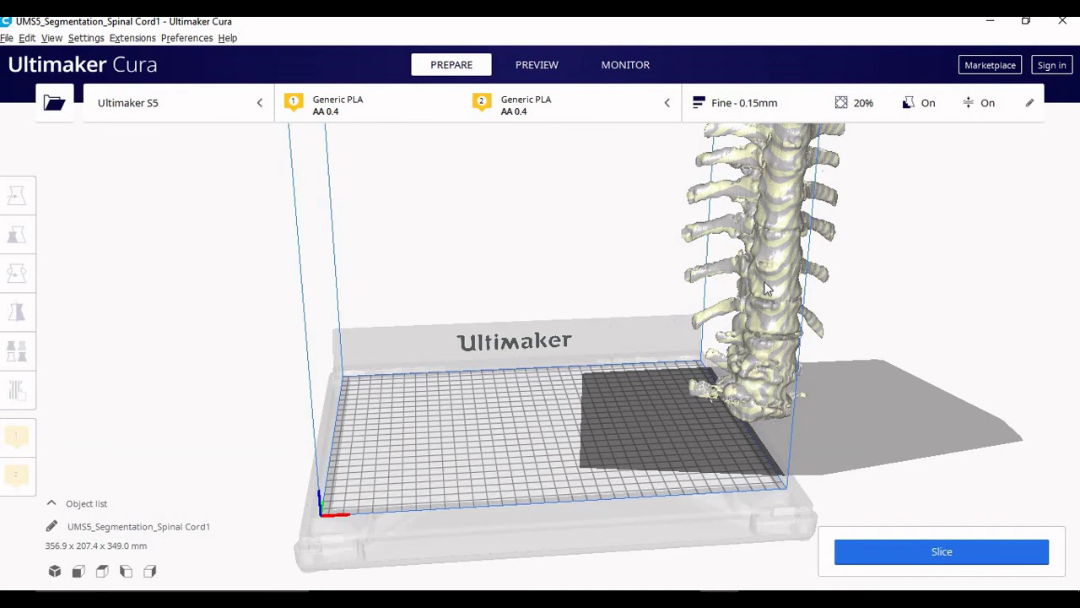
click(765, 288)
drag(208, 237, 163, 235)
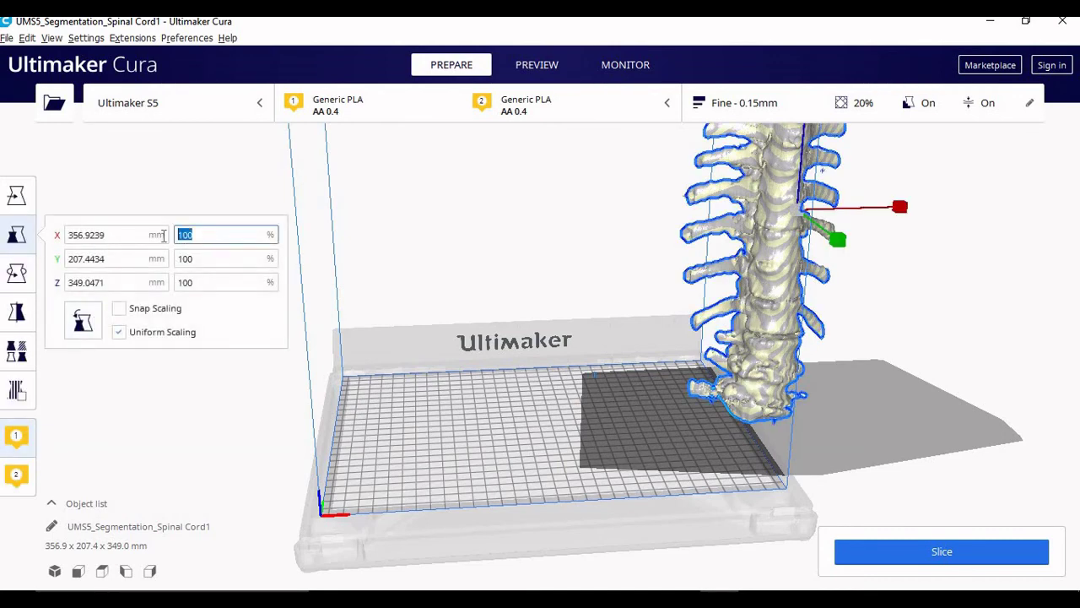
text(50)
click(205, 259)
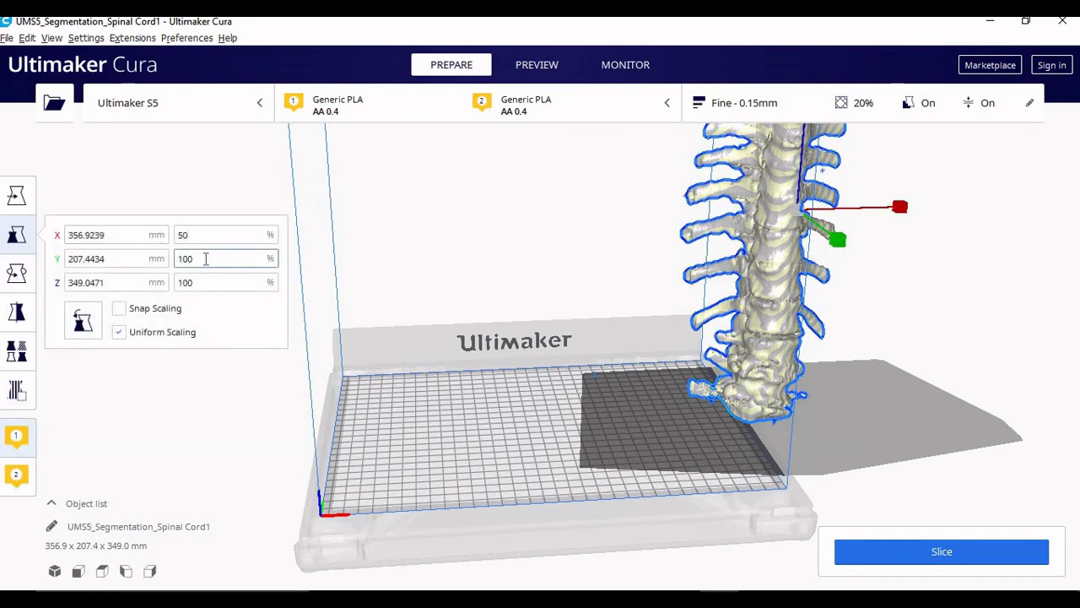
- Move the spine model over the build plate to about X 13 mm, Y 126 mm
click(28, 208)
drag(772, 211, 679, 249)
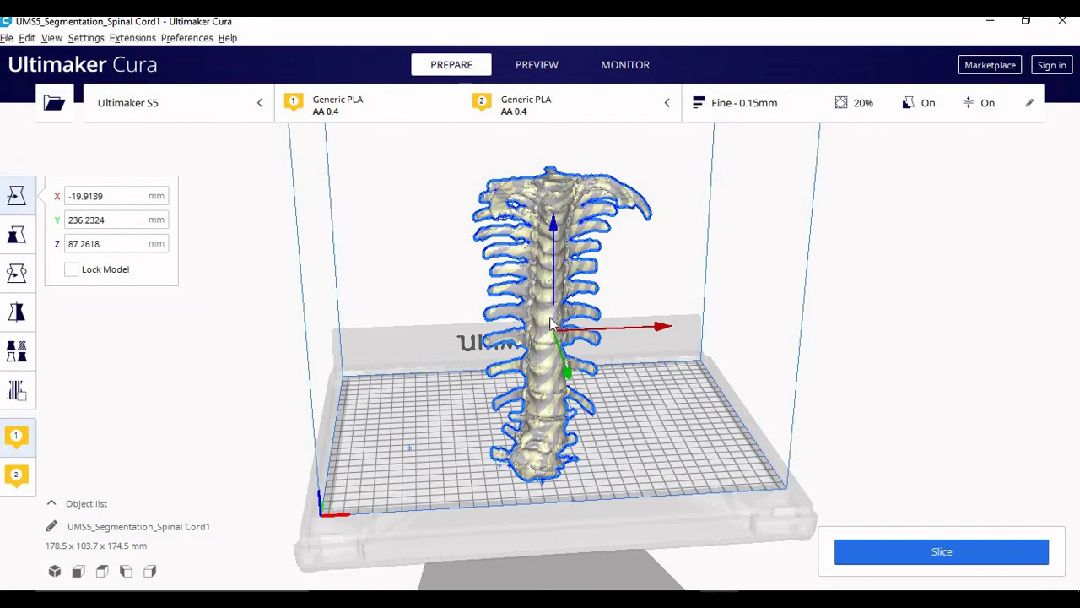
drag(551, 314, 584, 308)
click(633, 405)
click(518, 380)
click(25, 287)
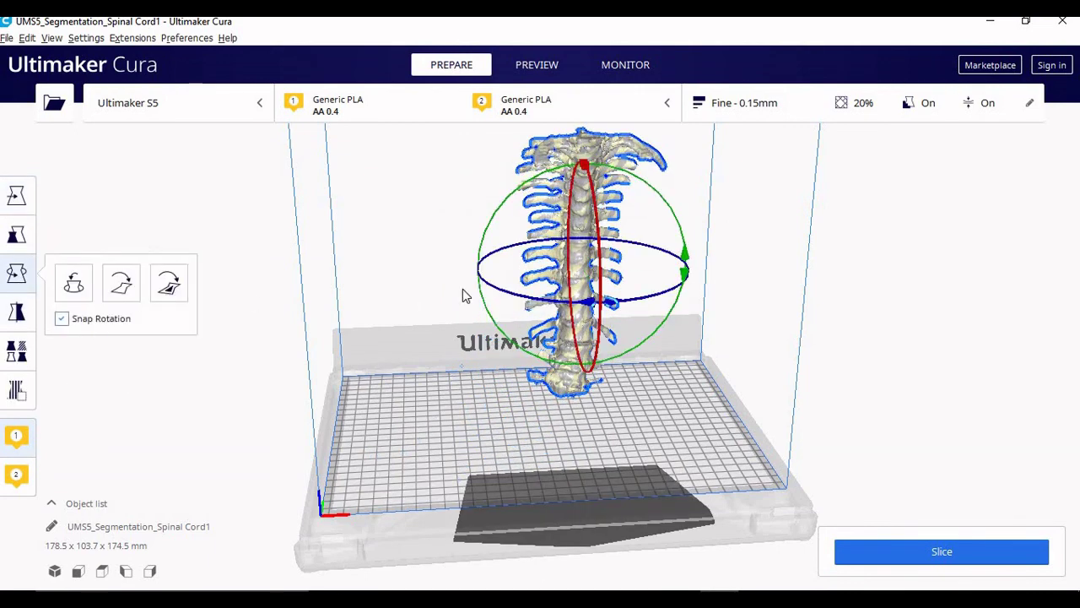
click(21, 319)
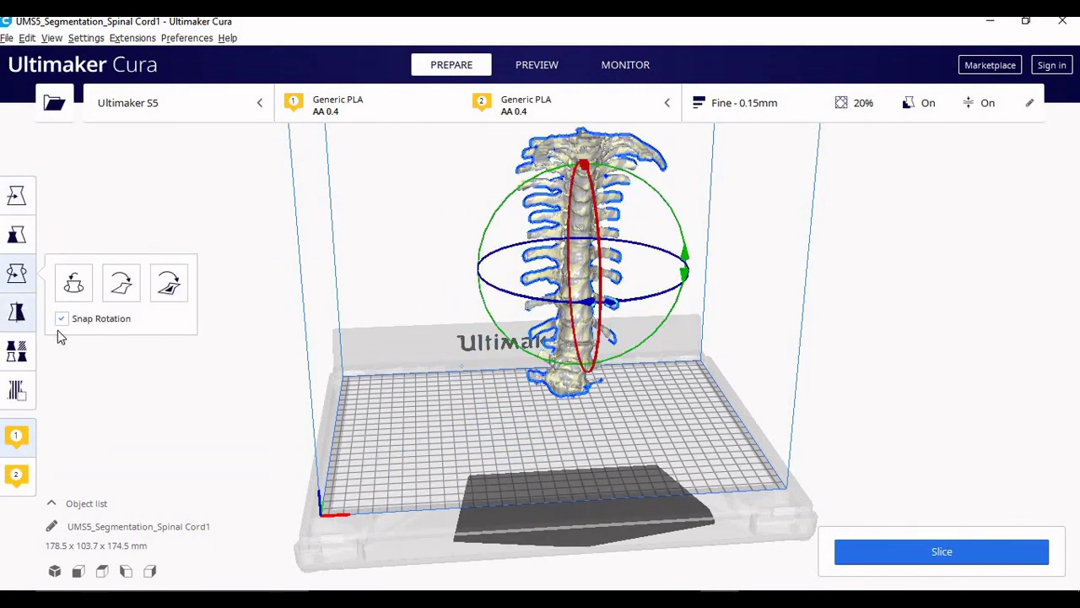
click(16, 273)
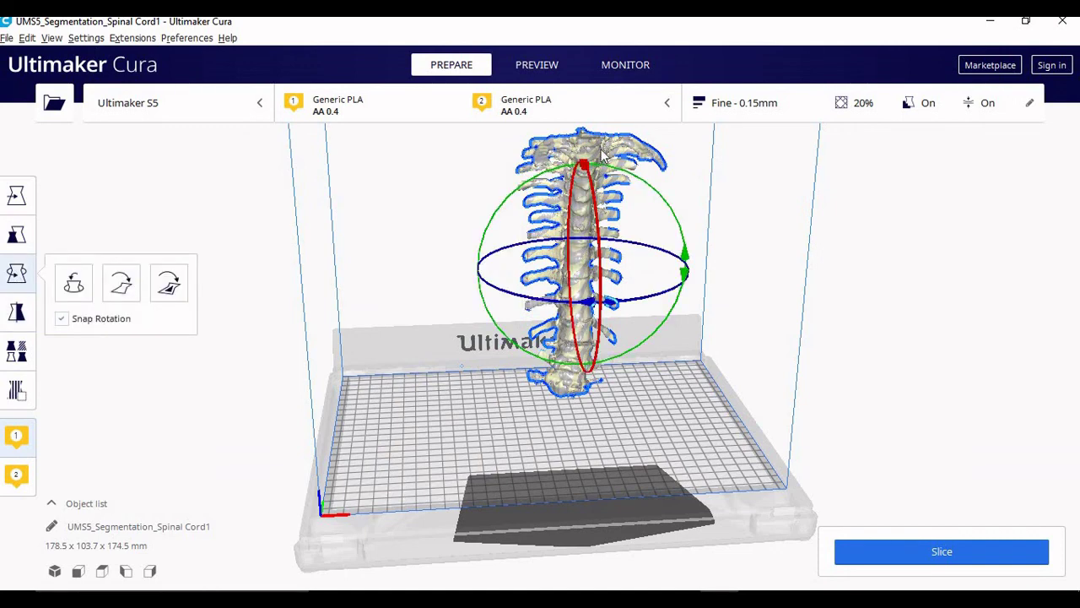
- Reposition the spine model over the build plate at about X -13 mm, Y 222 mm
click(23, 206)
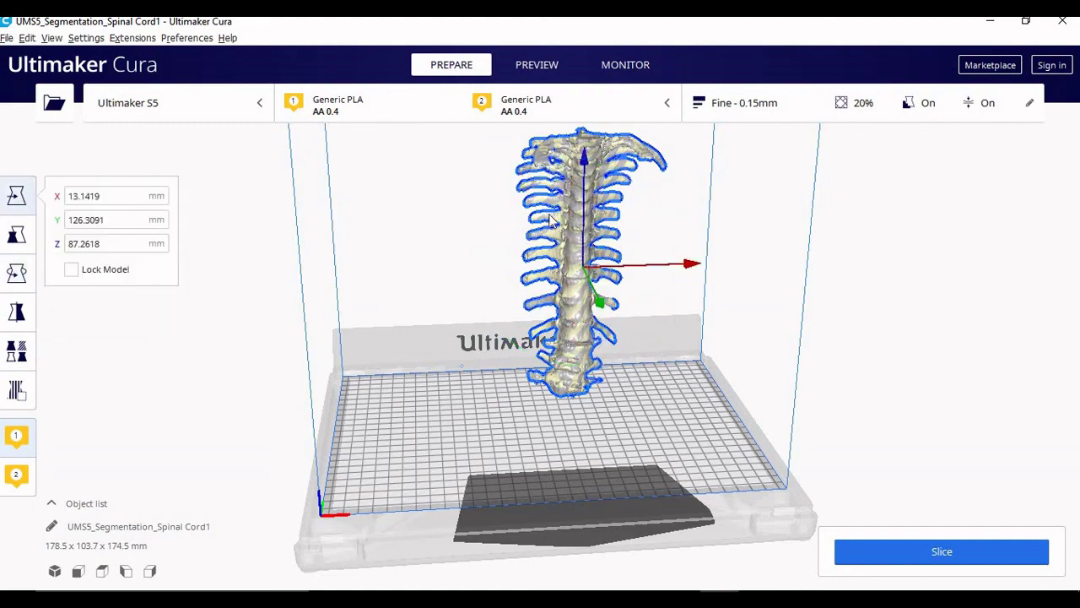
drag(577, 209, 543, 444)
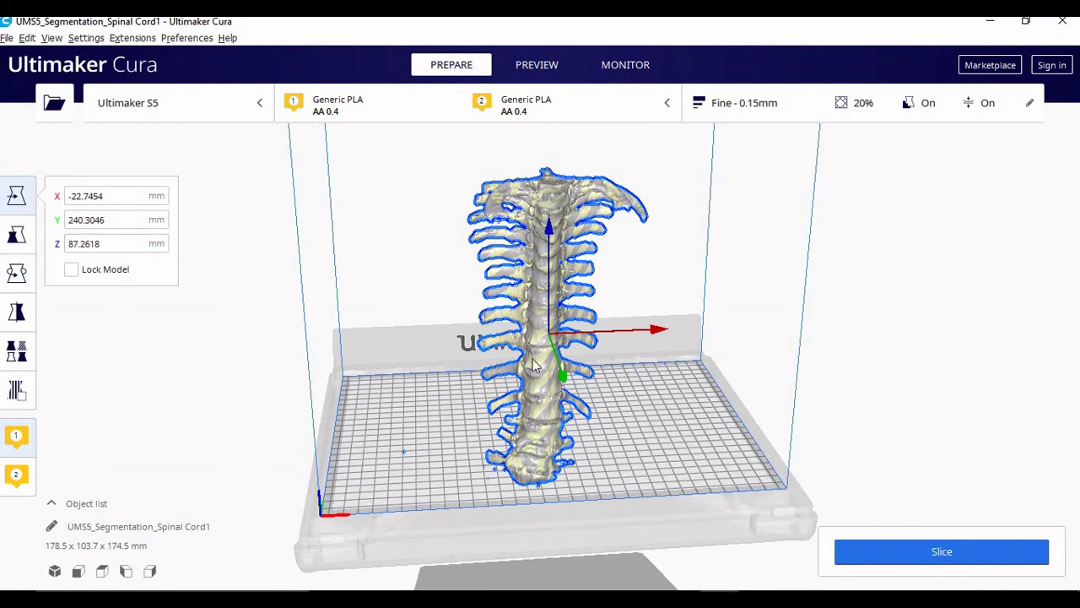
drag(549, 374, 492, 393)
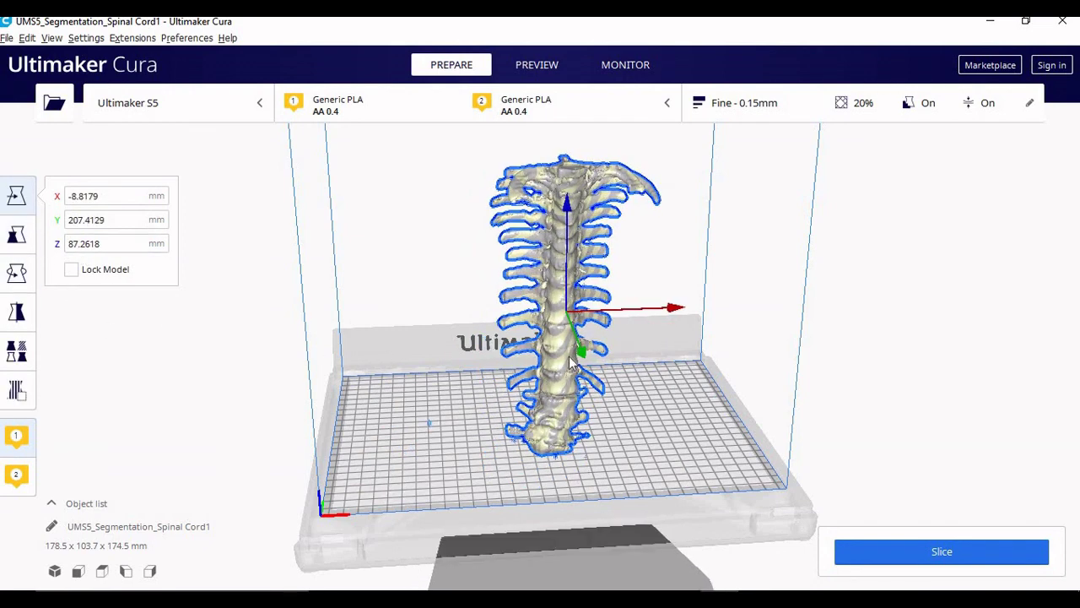
mouse_move(565, 361)
mouse_down()
mouse_move(554, 399)
mouse_move(569, 363)
mouse_up()
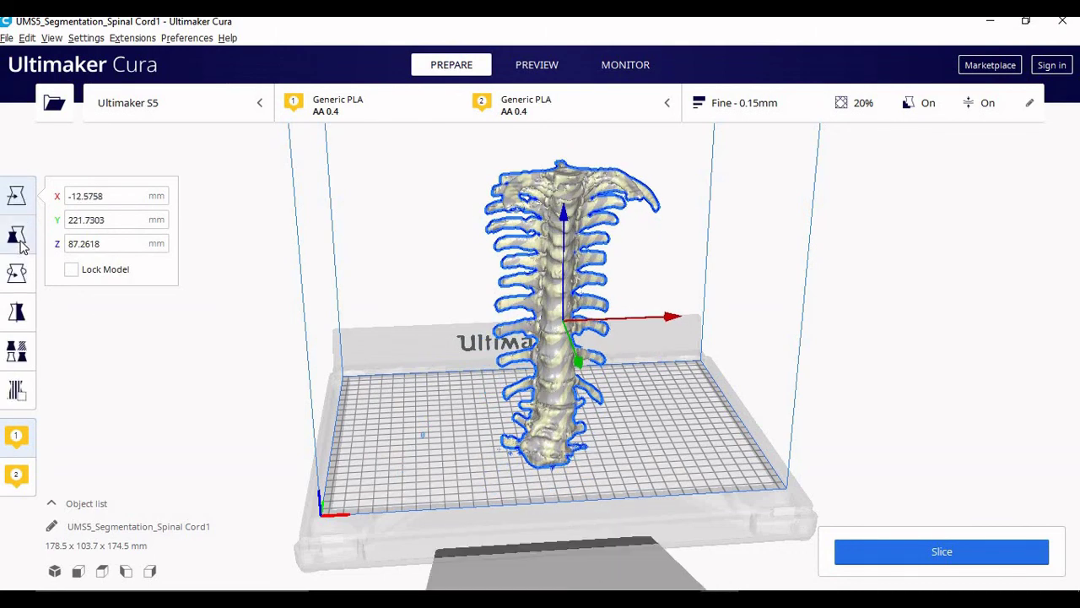